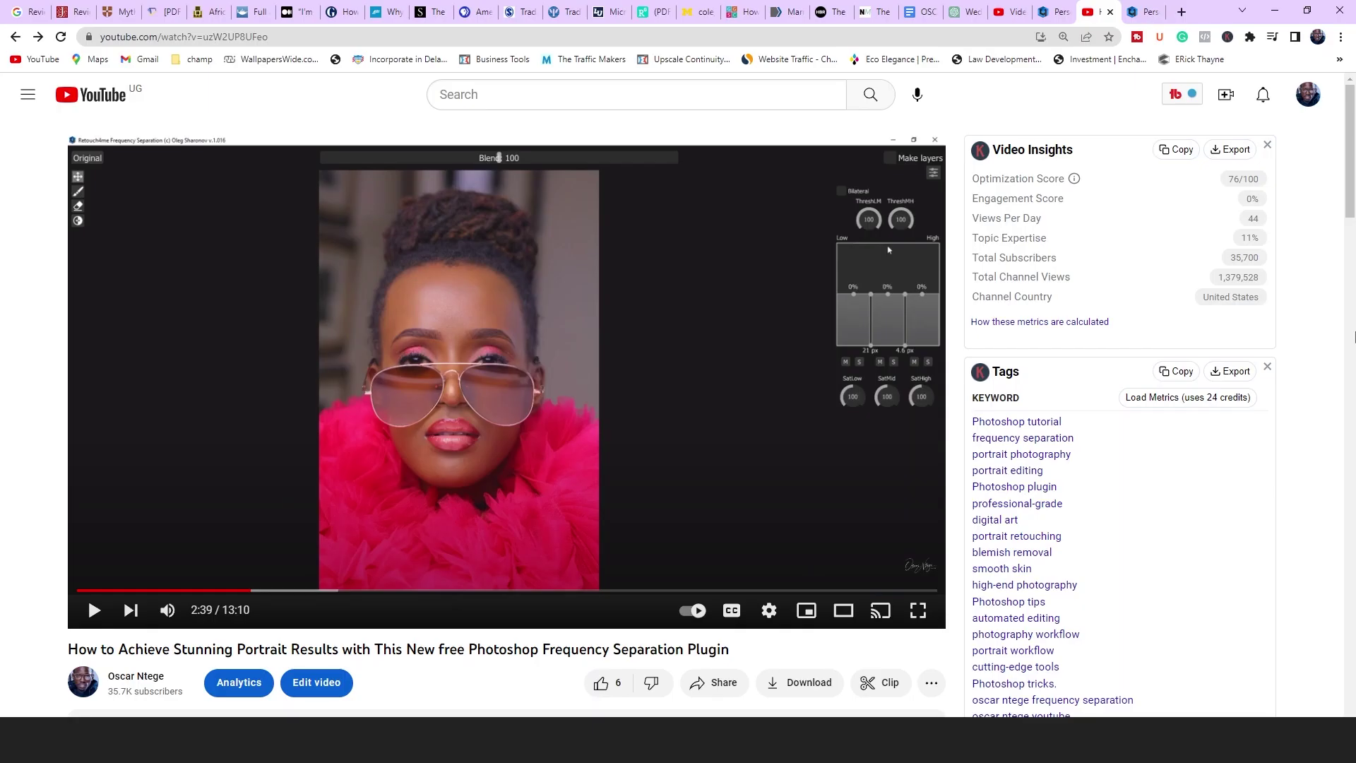
# - Expand the YouTube video's description and open the promo.retouch4.me link for trying the frequency separation plugin
pyautogui.press('F11')
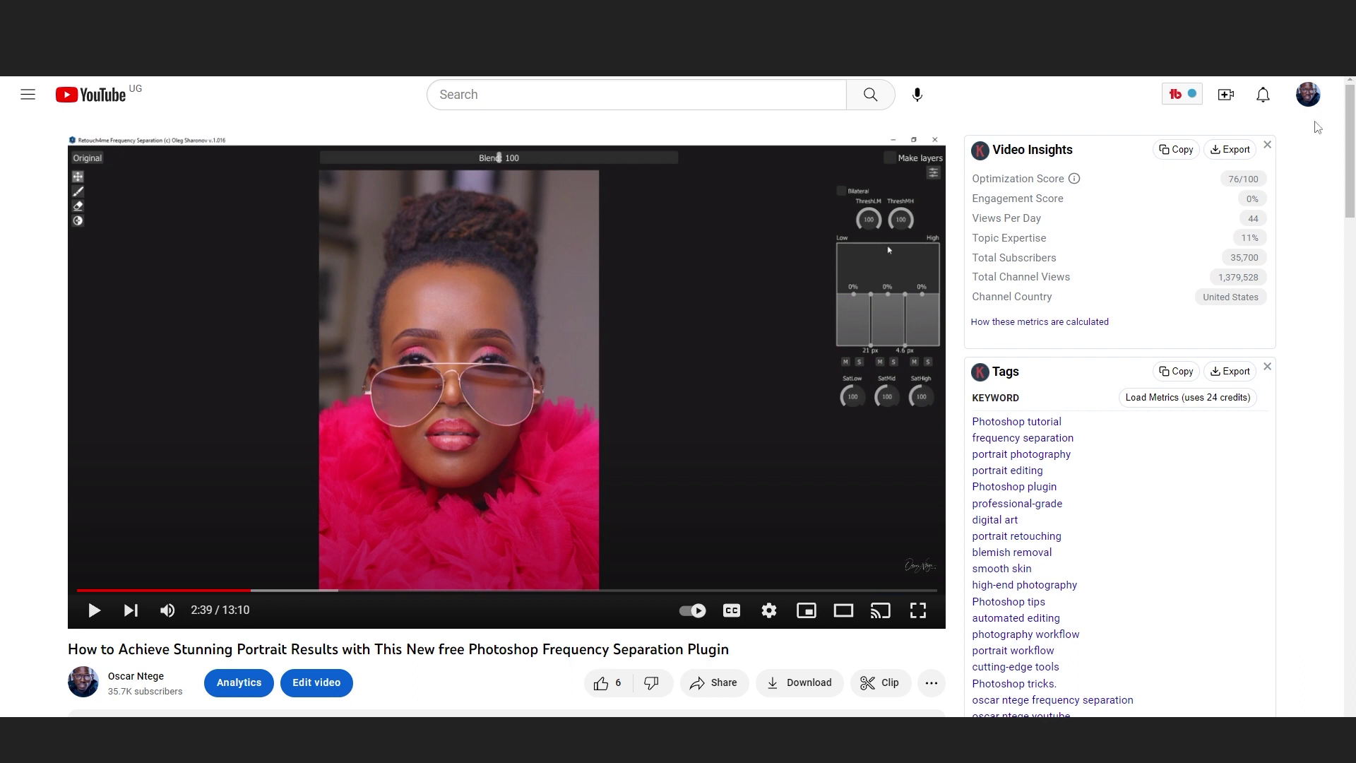
pyautogui.moveTo(1351, 151); pyautogui.dragTo(1354, 250)
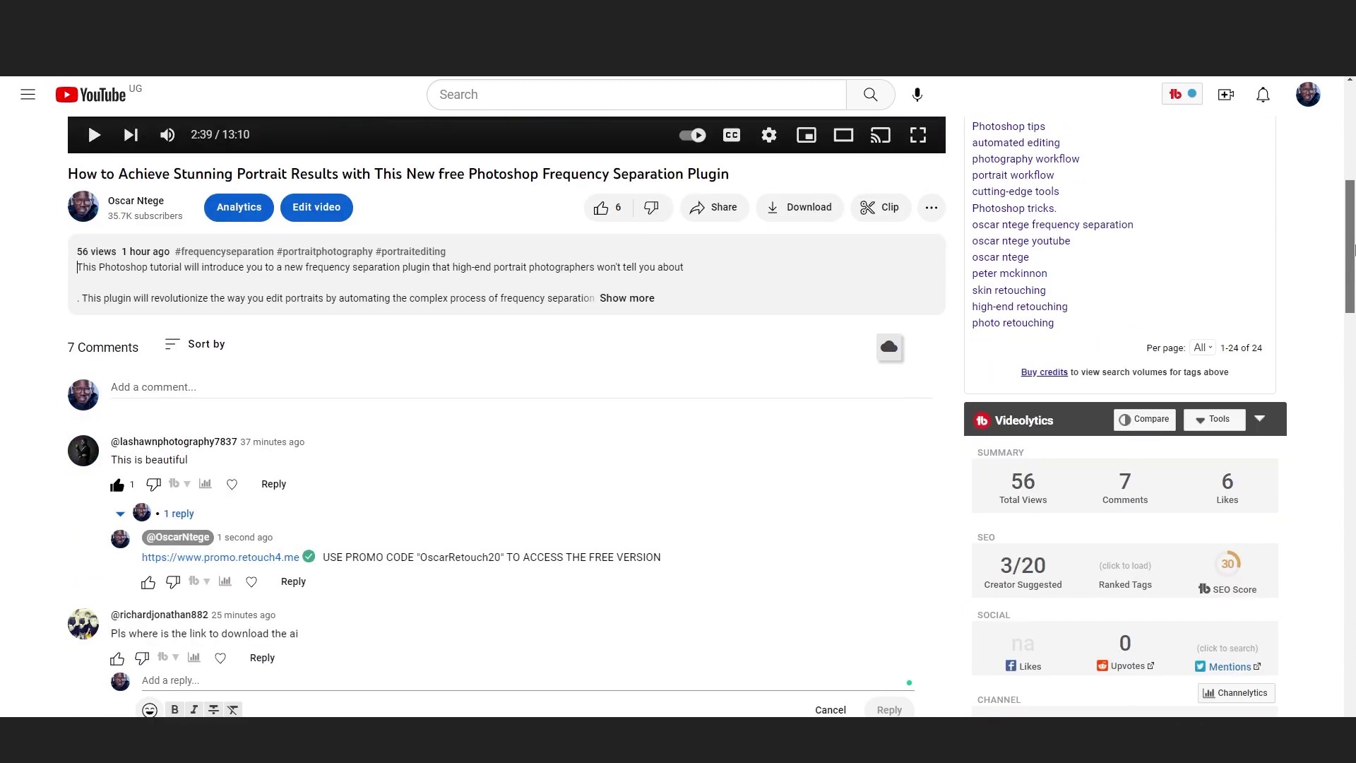
pyautogui.click(612, 302)
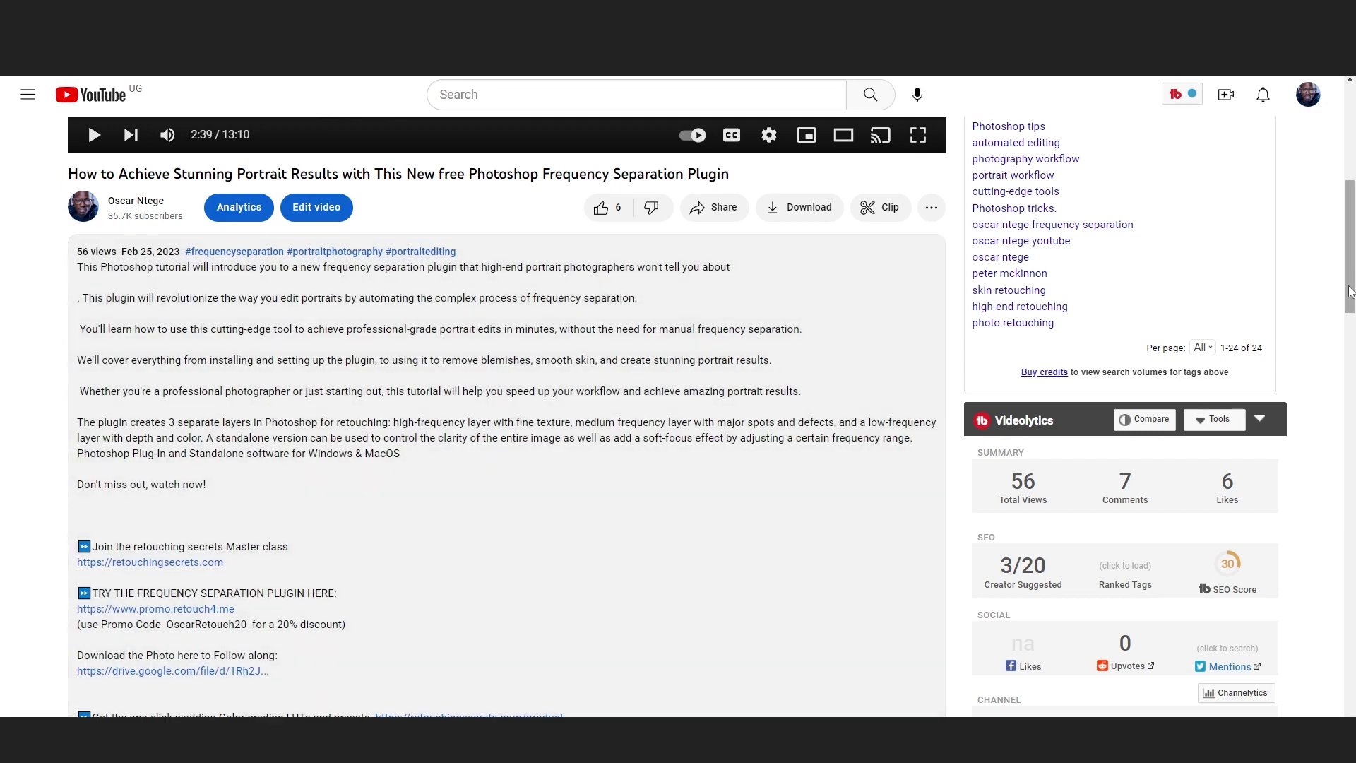
pyautogui.scroll(-4, 989, 297)
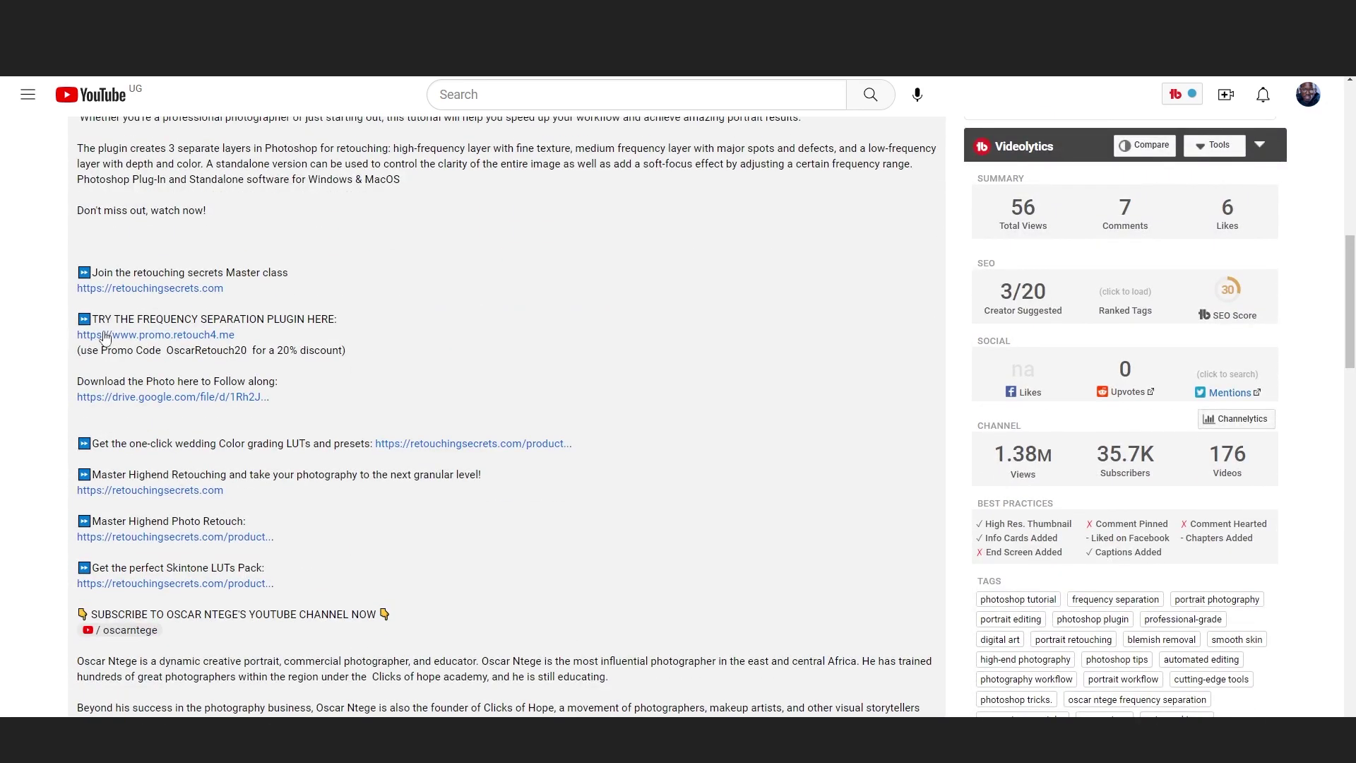
pyautogui.moveTo(237, 335); pyautogui.dragTo(77, 336)
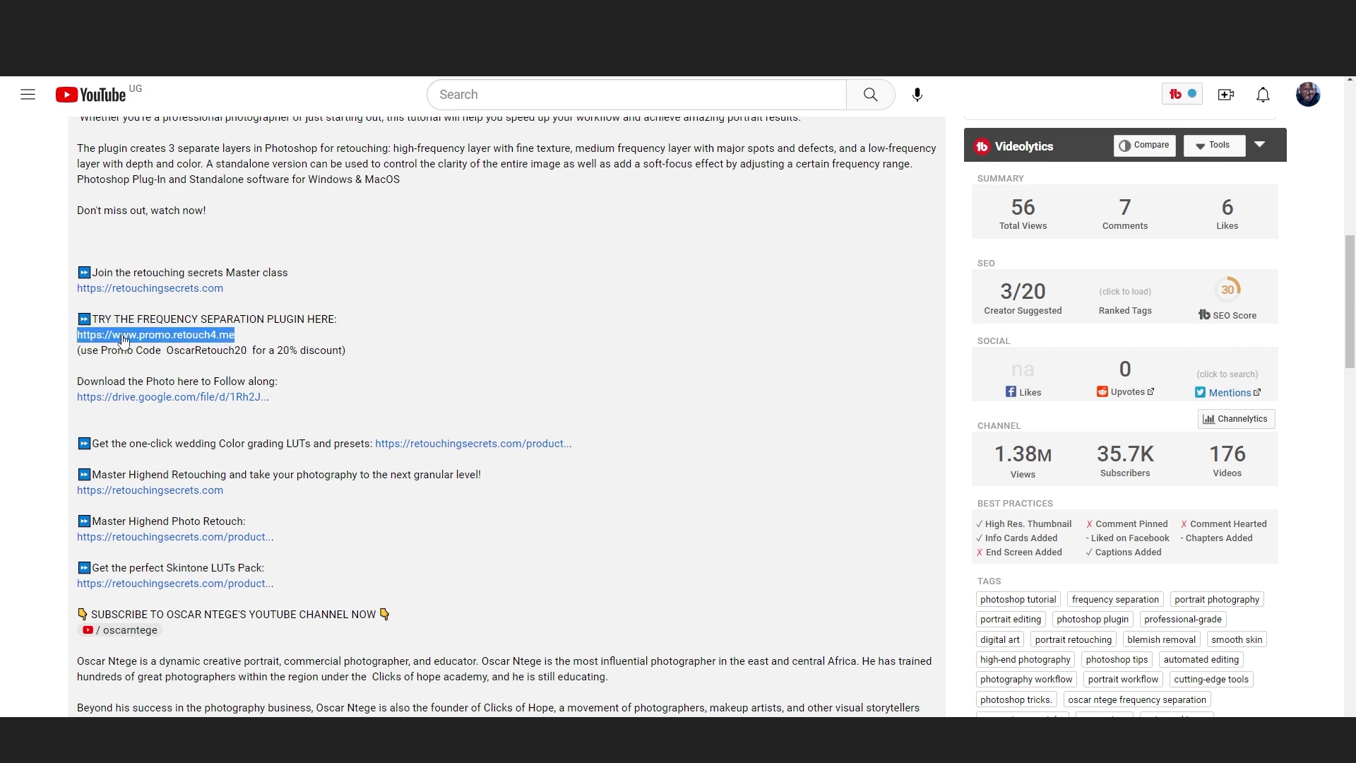
pyautogui.click(124, 339)
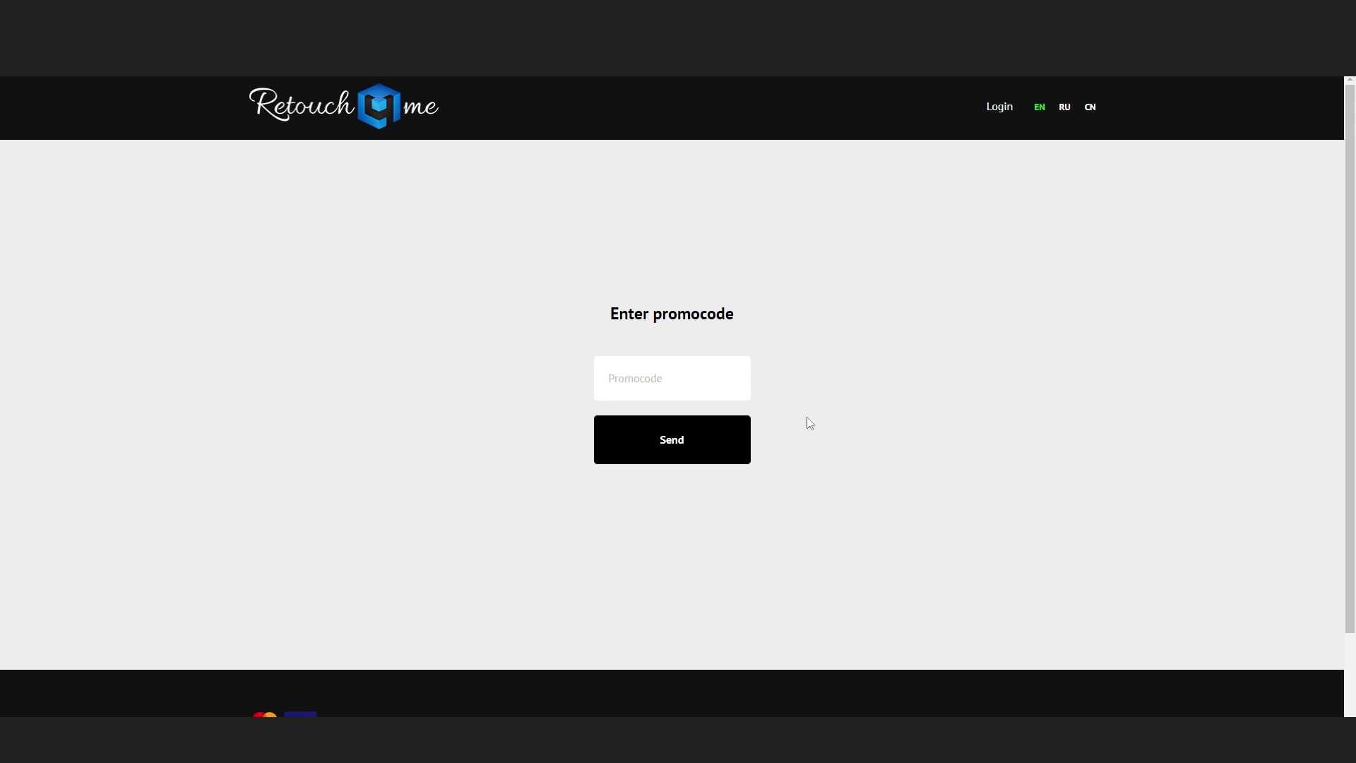
# - Copy the promo code OscarRetouch20 from the video description and submit it on the Retouch4me promocode page
pyautogui.hotkey('ctrl', 'shift', 'Tab')
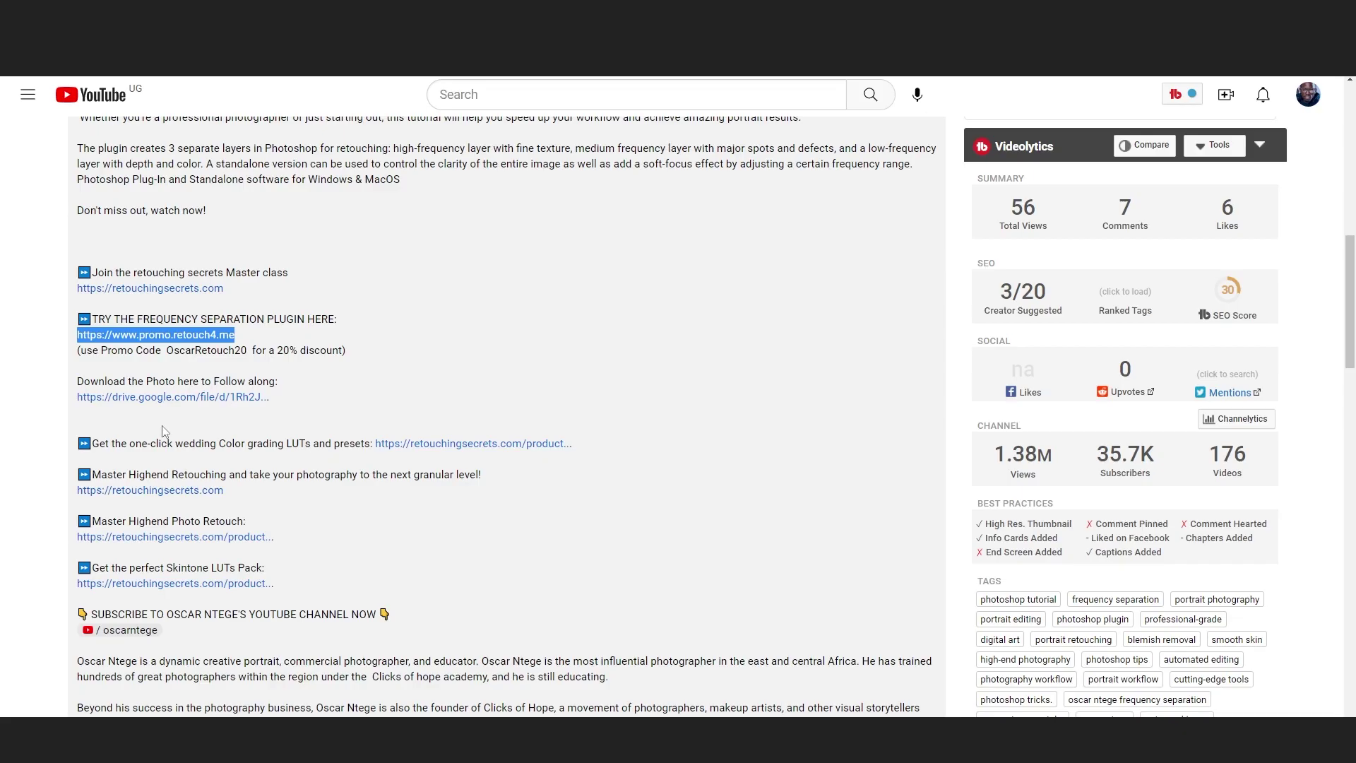
pyautogui.moveTo(167, 350); pyautogui.dragTo(248, 351)
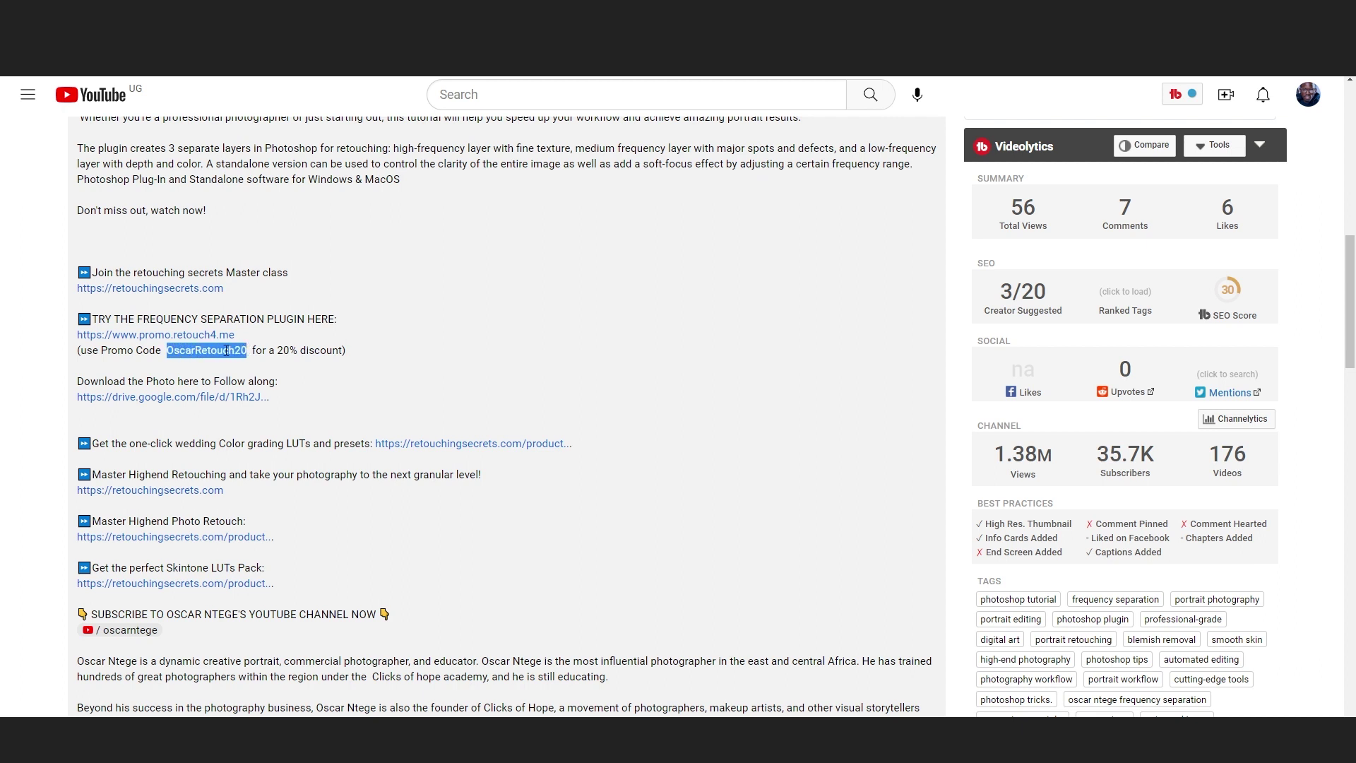
pyautogui.rightClick(222, 349)
pyautogui.click(254, 361)
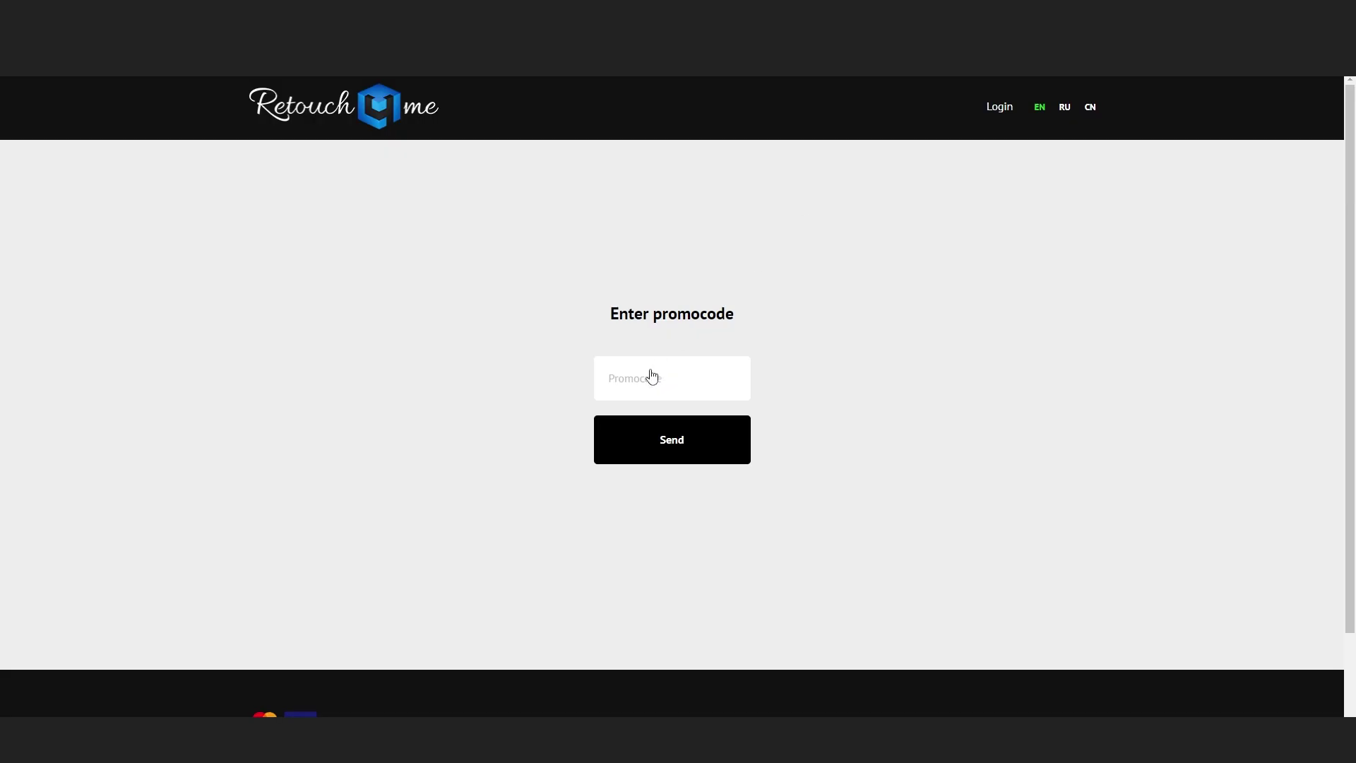
pyautogui.click(647, 374)
pyautogui.rightClick(649, 372)
pyautogui.click(685, 478)
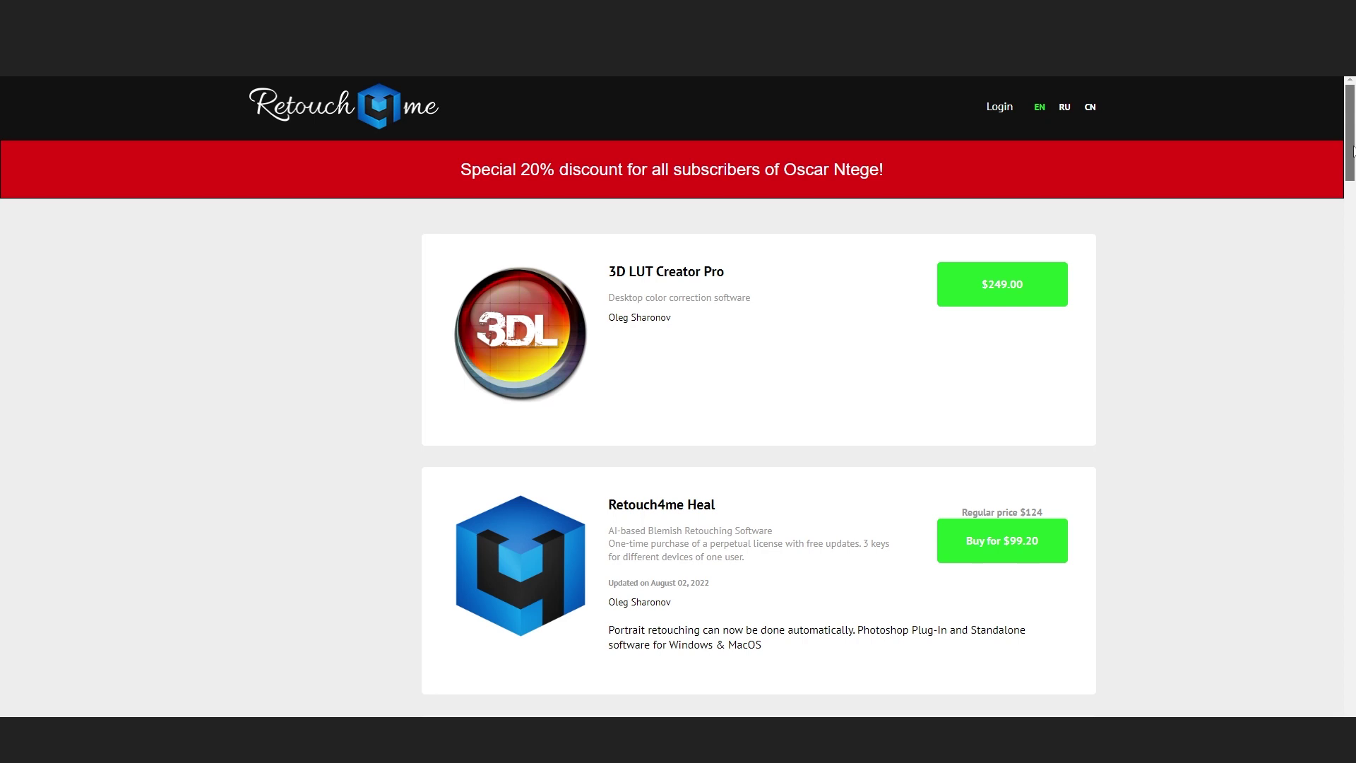
# - Look through the discounted product list for the Retouch4me Frequency Separation plugin and check its offer
pyautogui.moveTo(1353, 151); pyautogui.dragTo(1353, 550)
pyautogui.moveTo(563, 515)
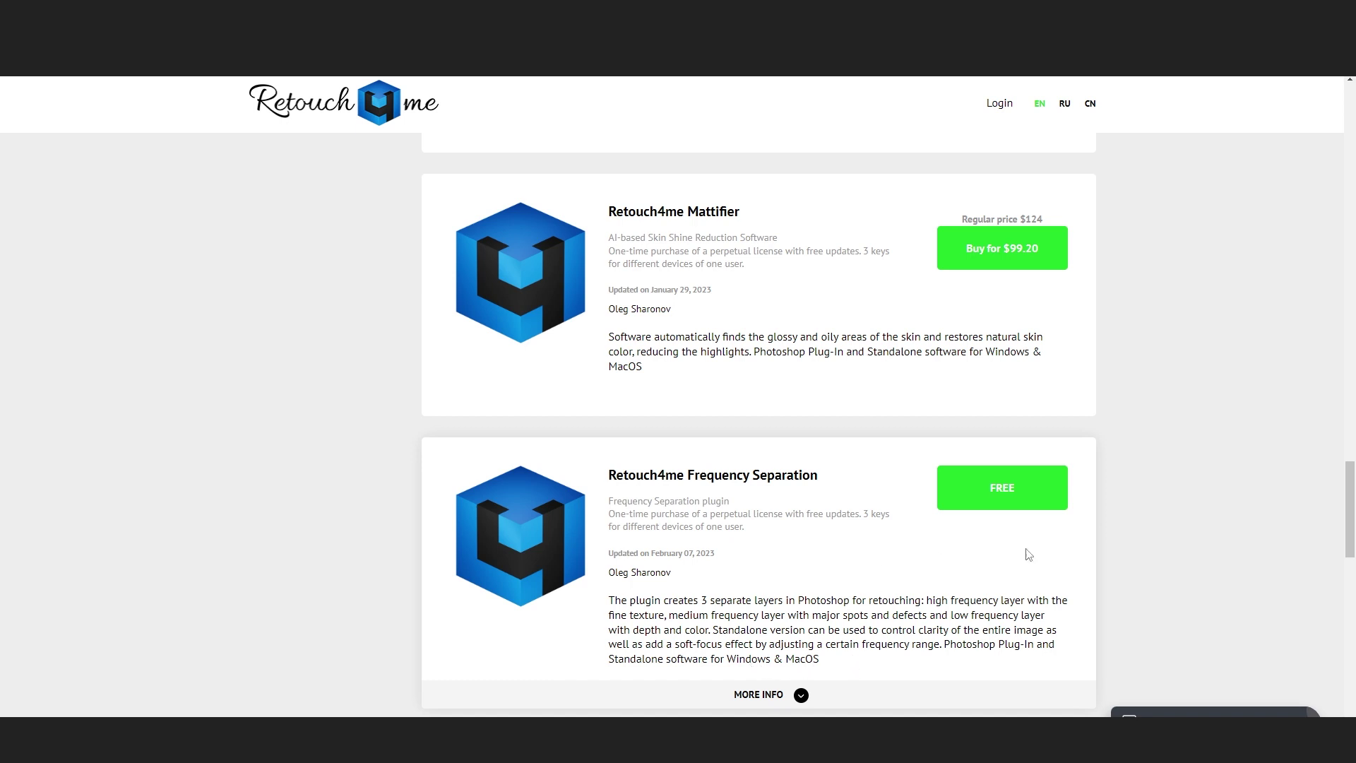
pyautogui.click(1354, 506)
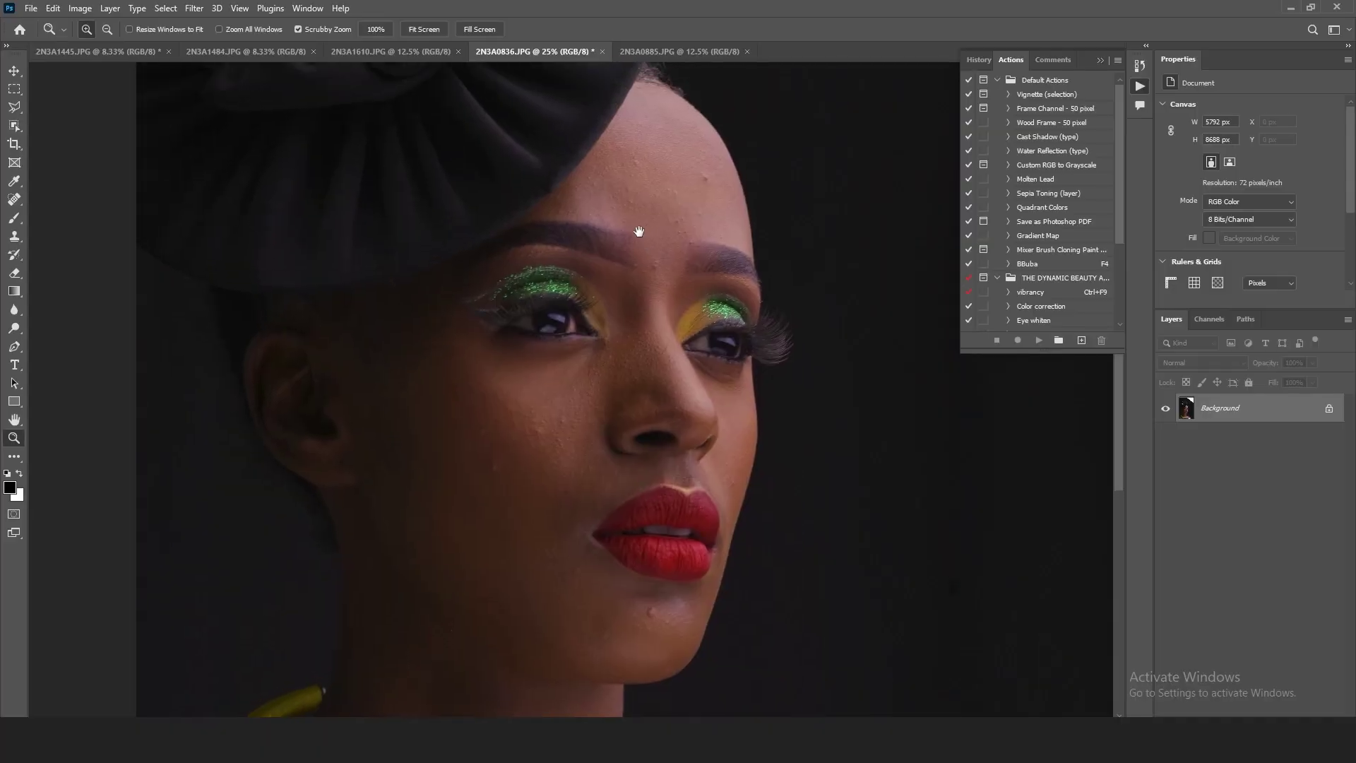
# - Switch to Photoshop, duplicate the Background layer of the portrait and name the copy HEAL
pyautogui.moveTo(1296, 414); pyautogui.dragTo(1298, 717)
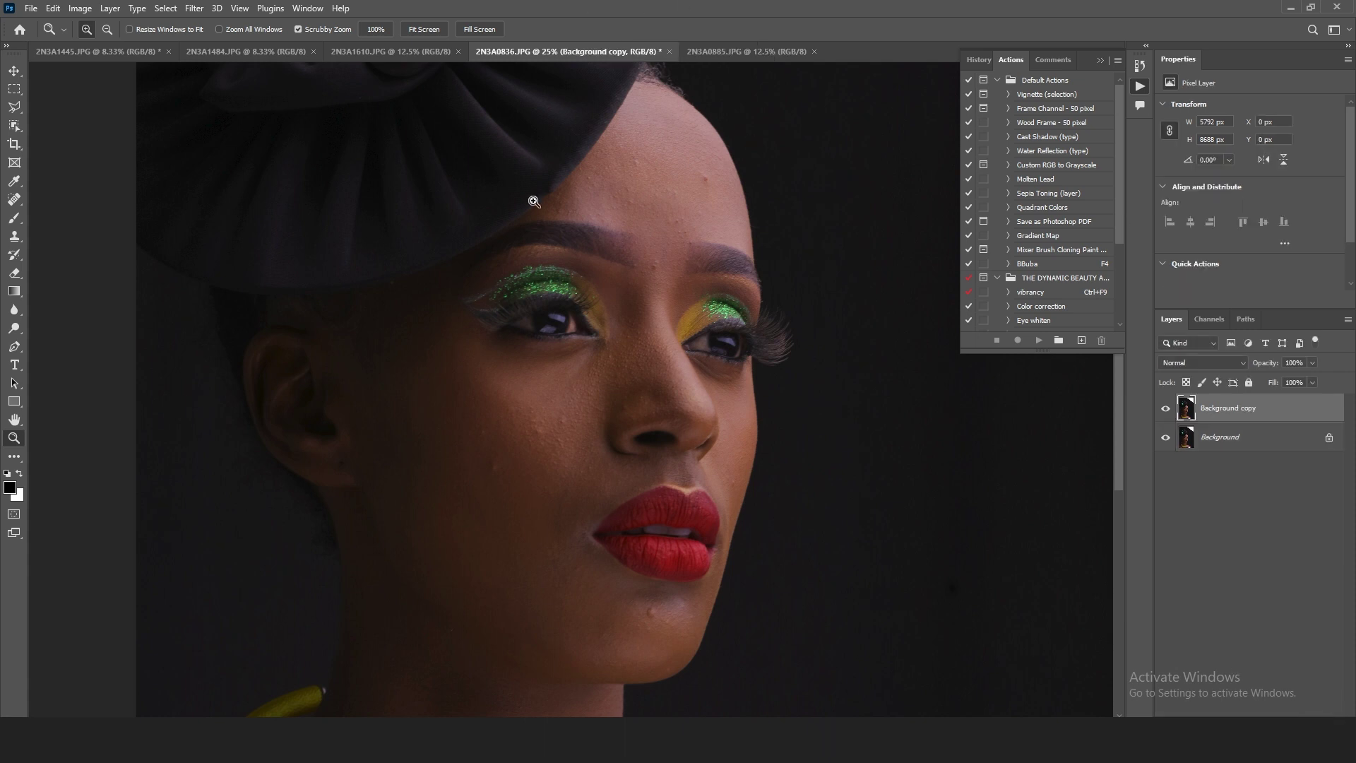
pyautogui.doubleClick(1227, 407)
pyautogui.write('HEAL')
pyautogui.press('Return')
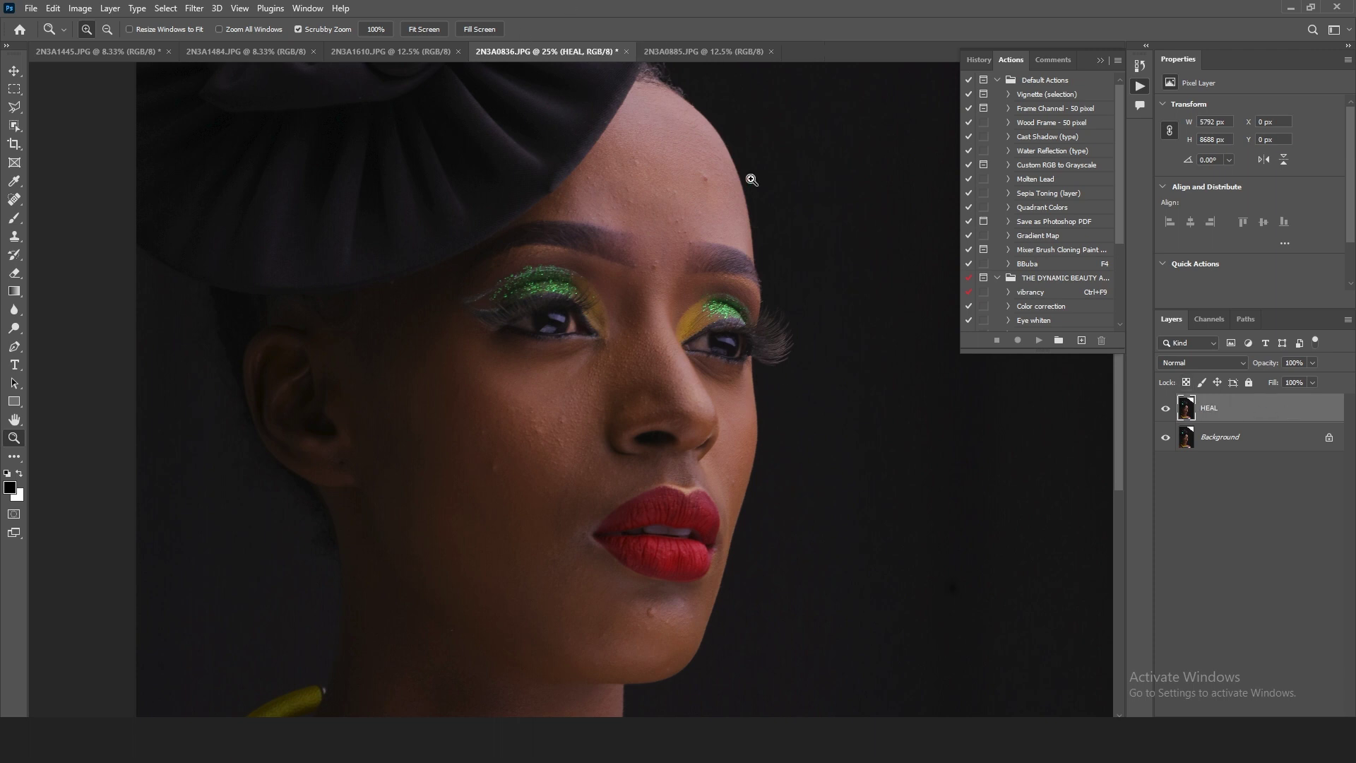
# - Apply the Retouch4me Heal filter to the HEAL layer, keeping its preset settings
pyautogui.click(193, 10)
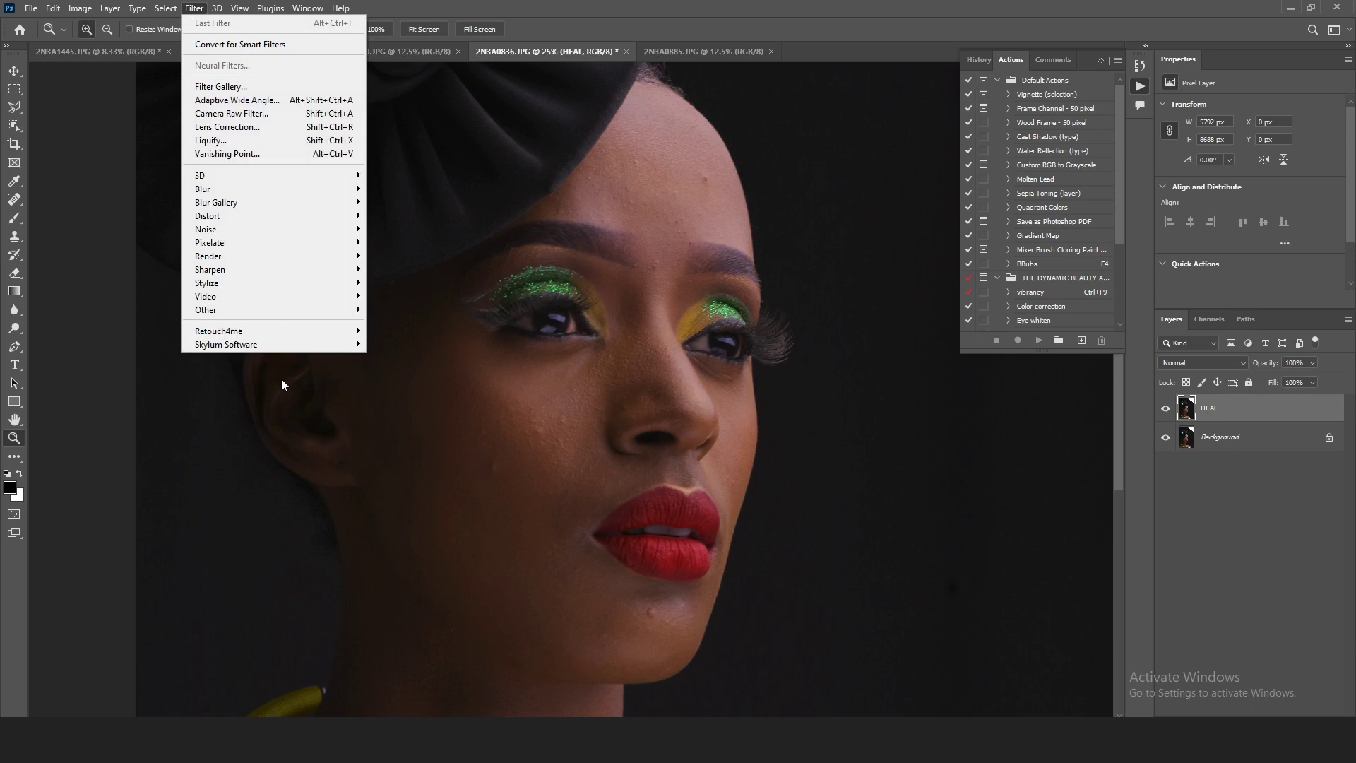
pyautogui.moveTo(356, 332)
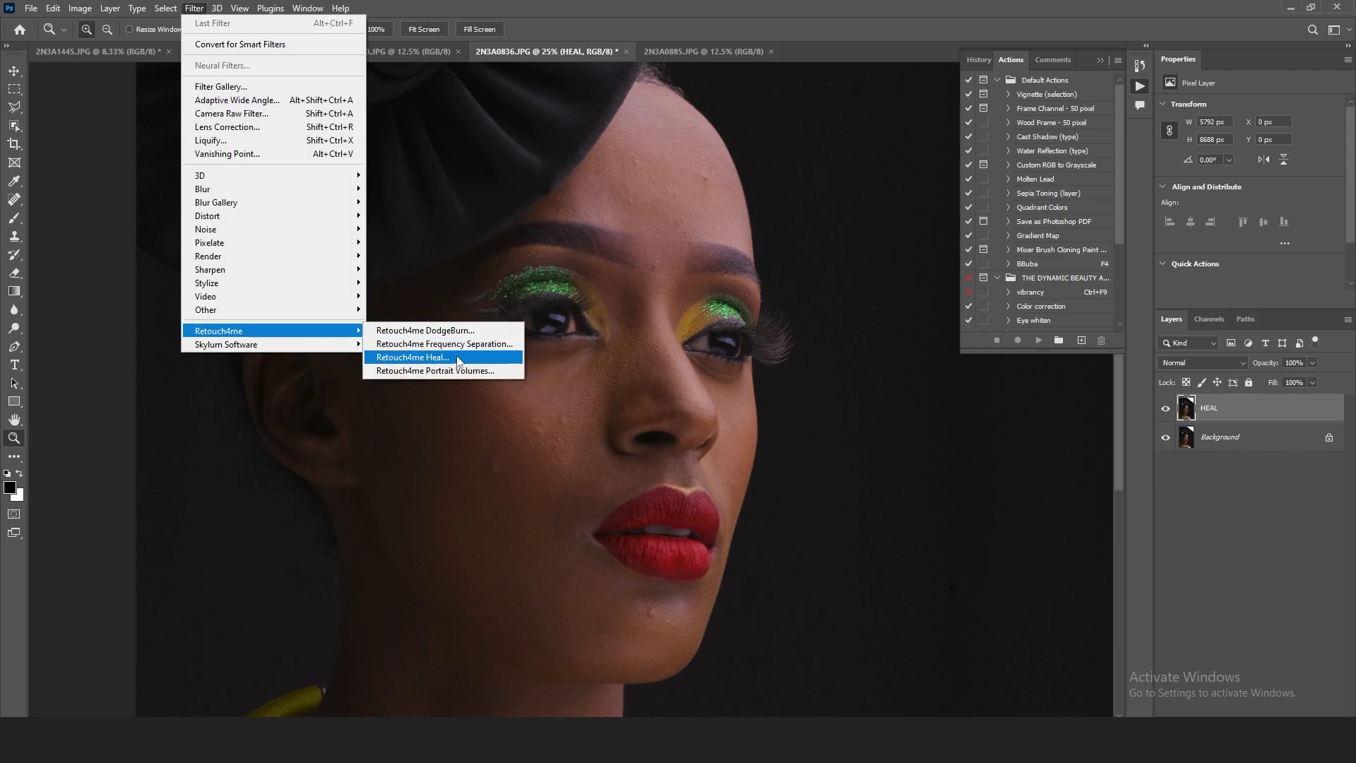
pyautogui.click(417, 357)
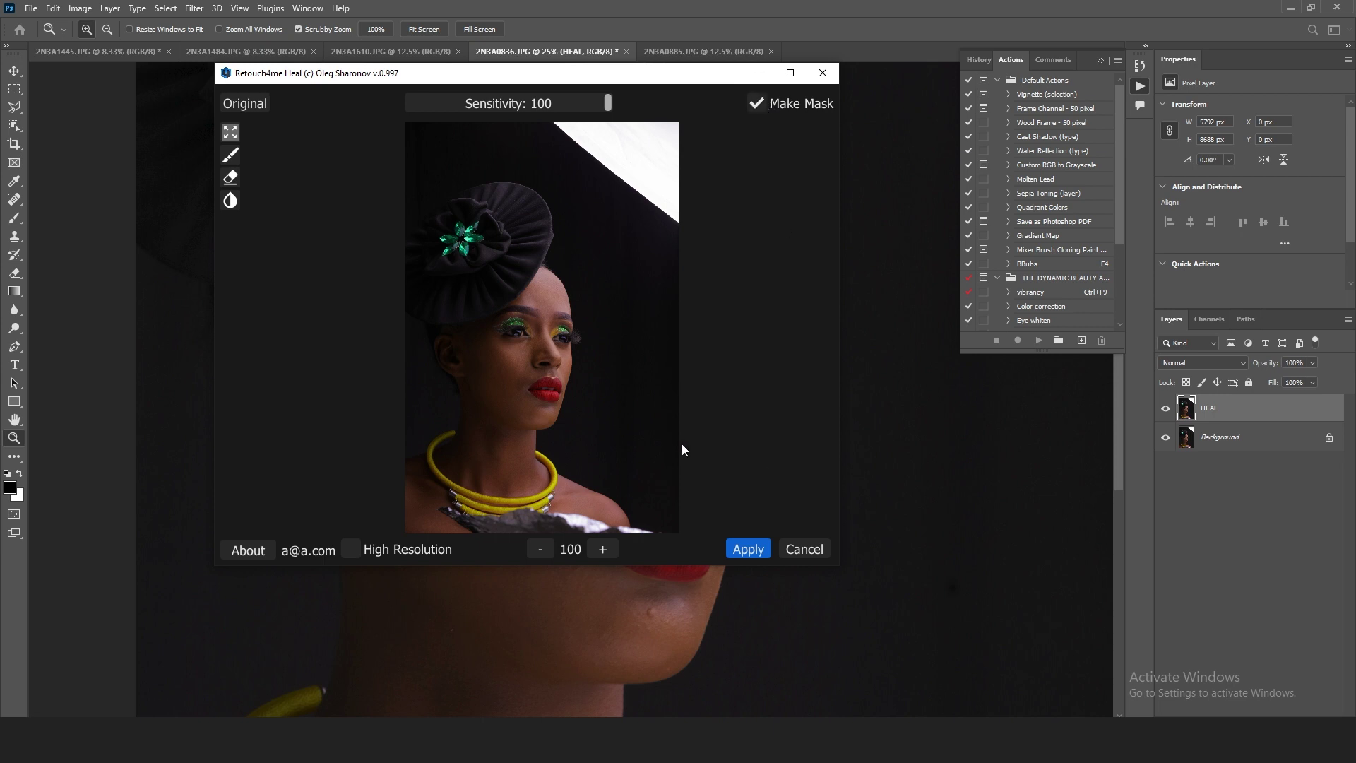
pyautogui.click(748, 549)
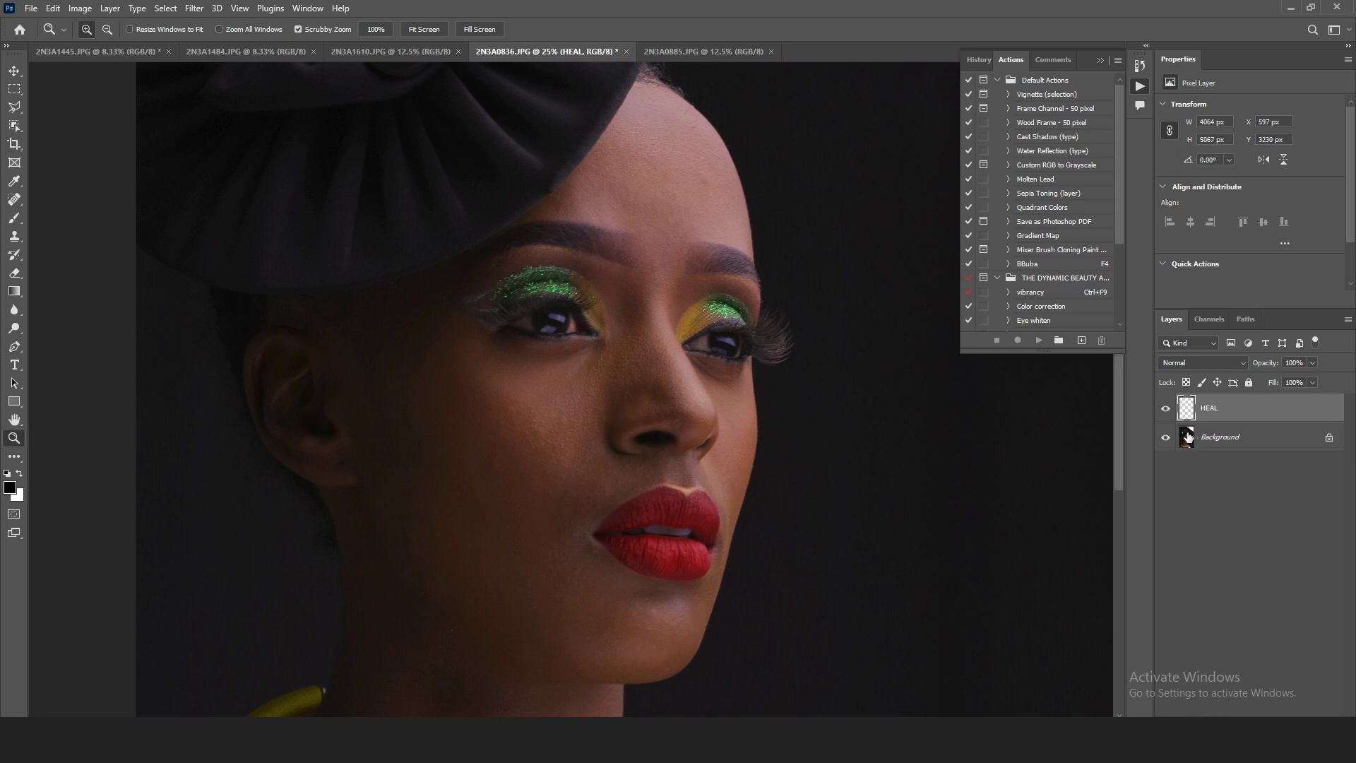
# - Compare the face before and after healing by hiding and showing the HEAL layer
pyautogui.click(591, 390)
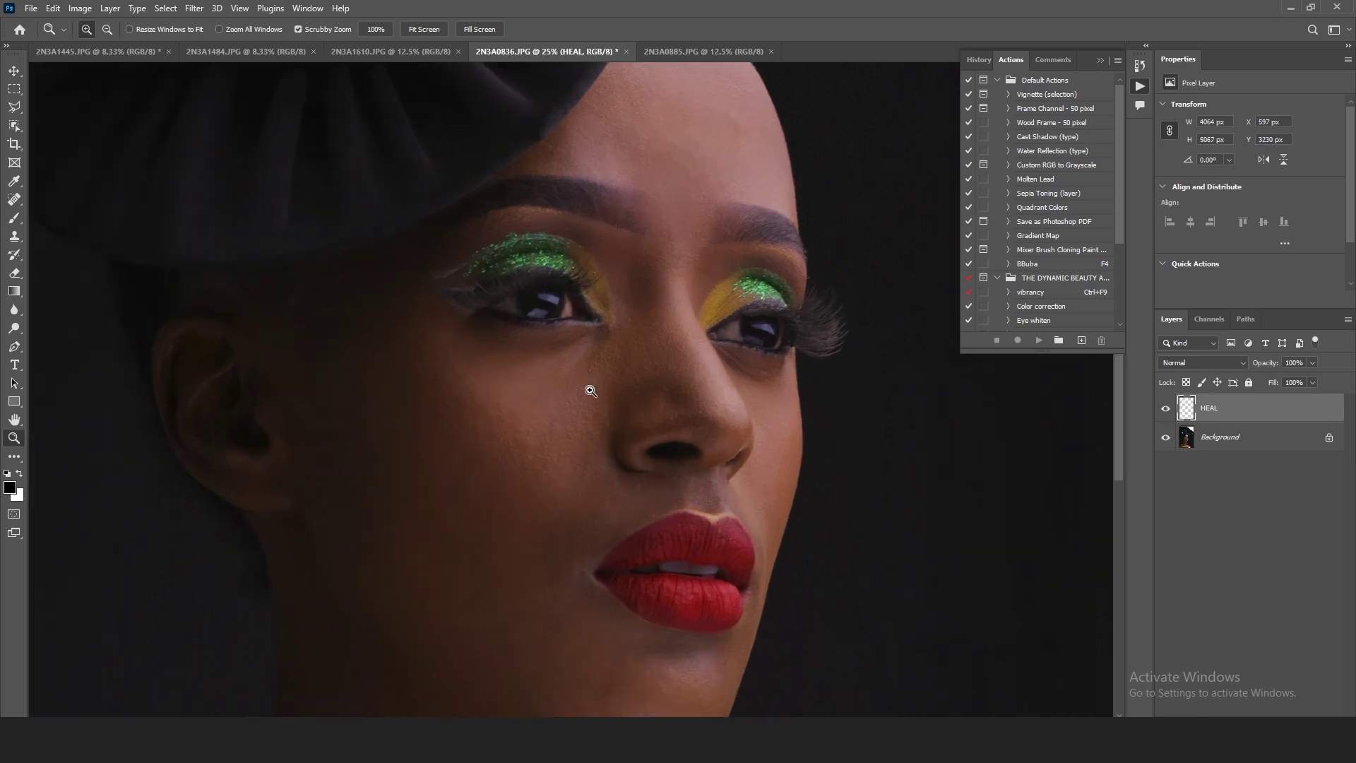
pyautogui.click(1166, 410)
pyautogui.click(1166, 410)
pyautogui.click(1166, 410)
pyautogui.click(1166, 410)
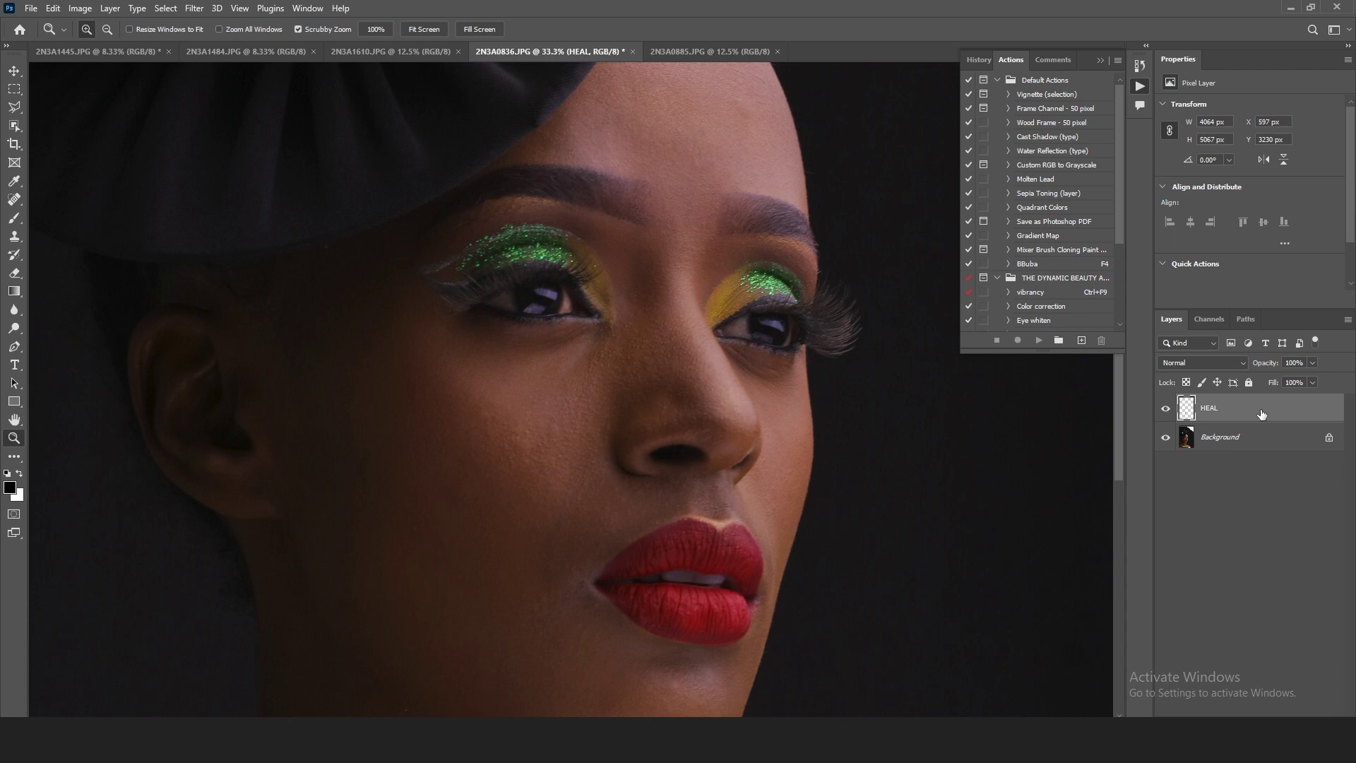
# - Stamp all visible layers into a new layer on top and name it FREQUENCY
pyautogui.hotkey('ctrl', 'alt', 'shift', 'e')
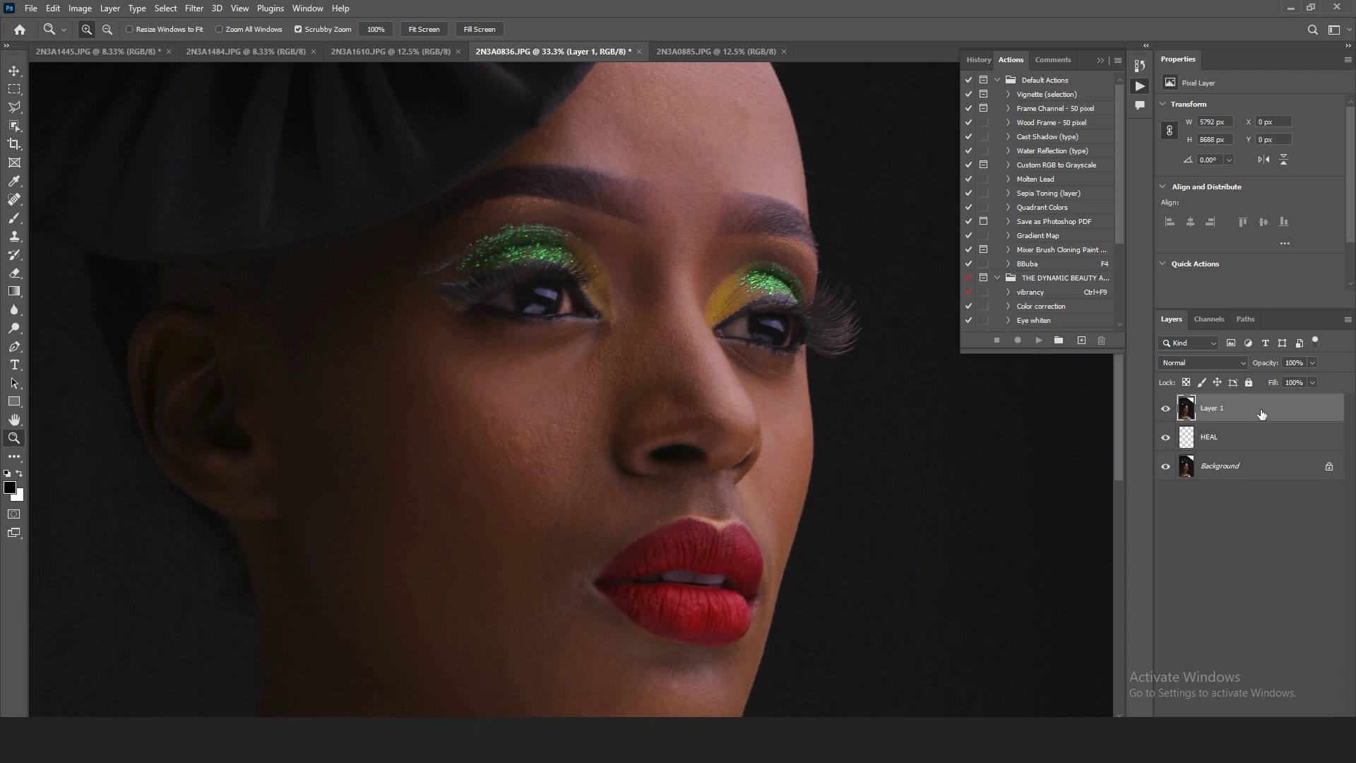
pyautogui.doubleClick(1212, 408)
pyautogui.write('F')
pyautogui.write('REOU')
pyautogui.write('E')
pyautogui.write('N')
pyautogui.press('Return')
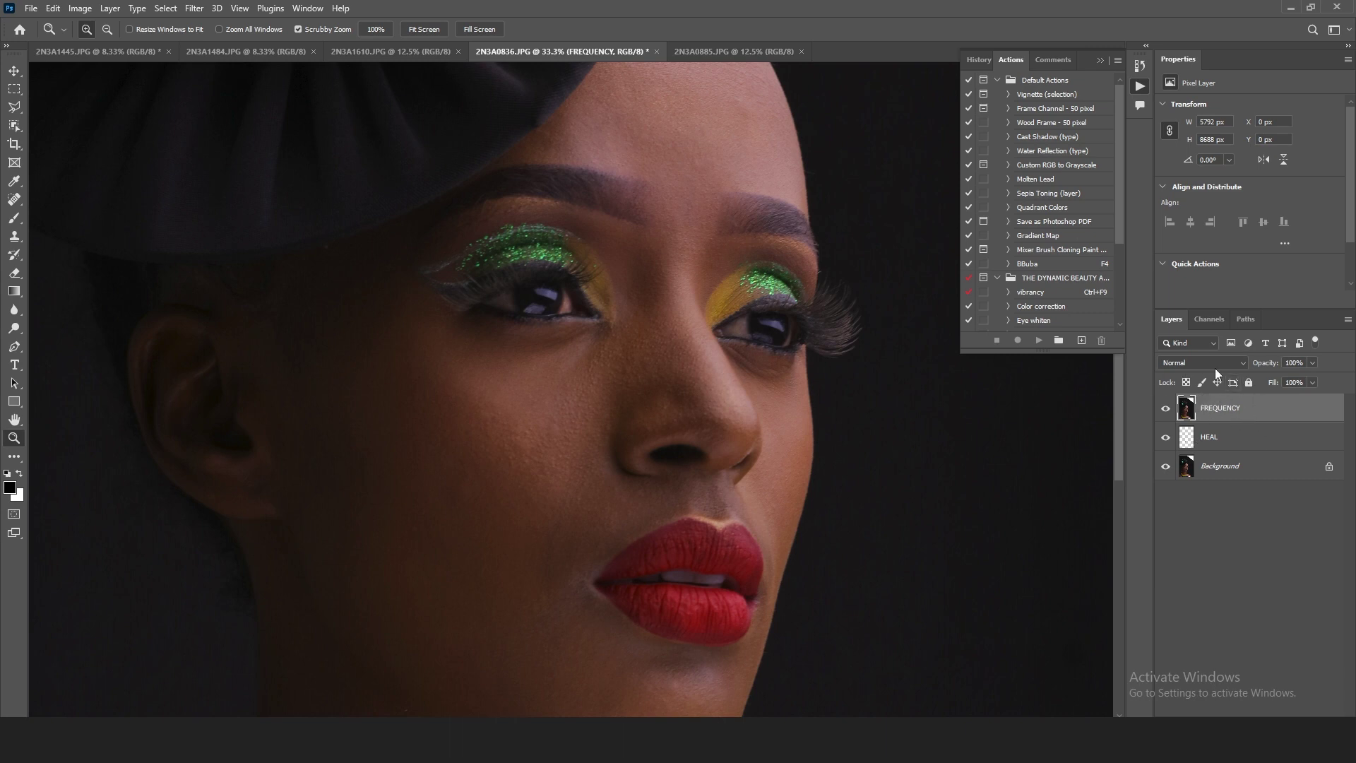
# - Open the Retouch4me Frequency Separation filter on the FREQUENCY layer and raise the high frequency band to +45%
pyautogui.click(195, 9)
pyautogui.moveTo(281, 332)
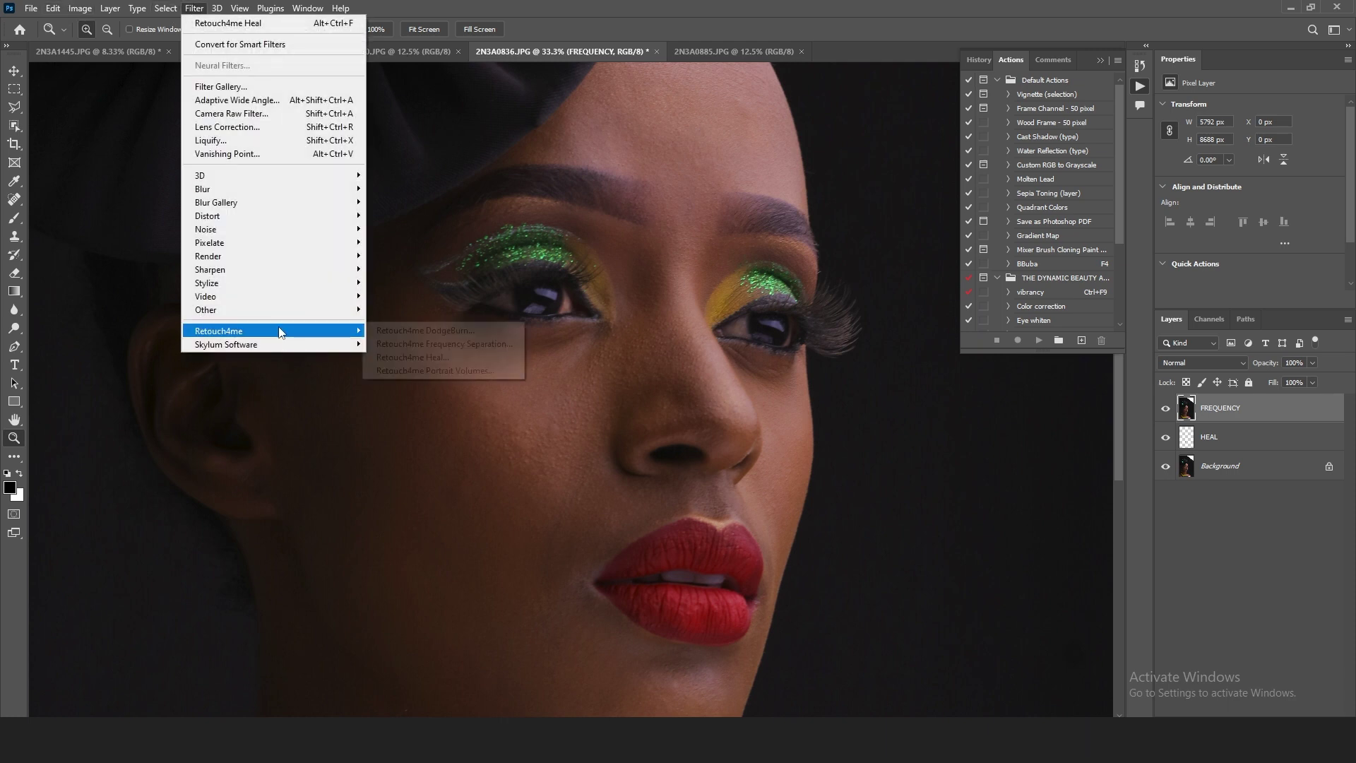
pyautogui.click(464, 345)
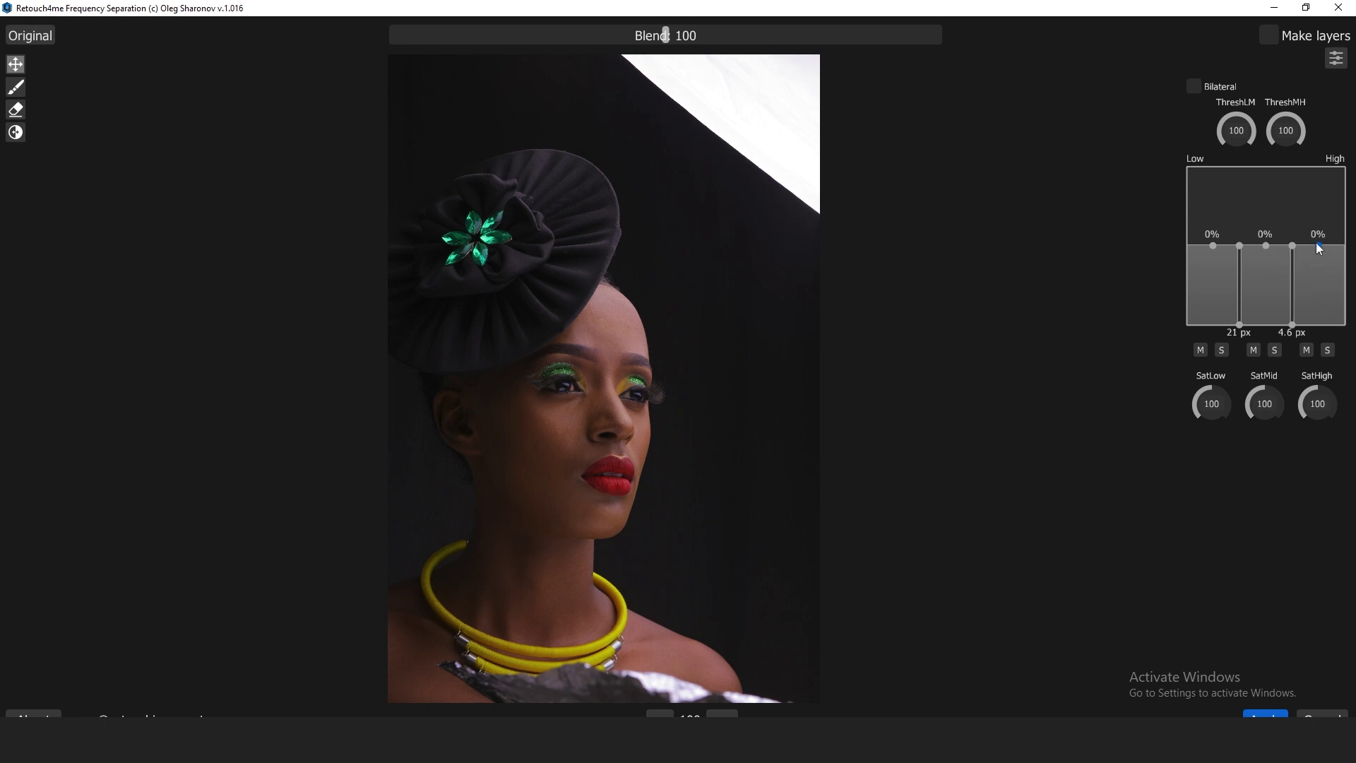
pyautogui.moveTo(1319, 247); pyautogui.dragTo(1317, 215)
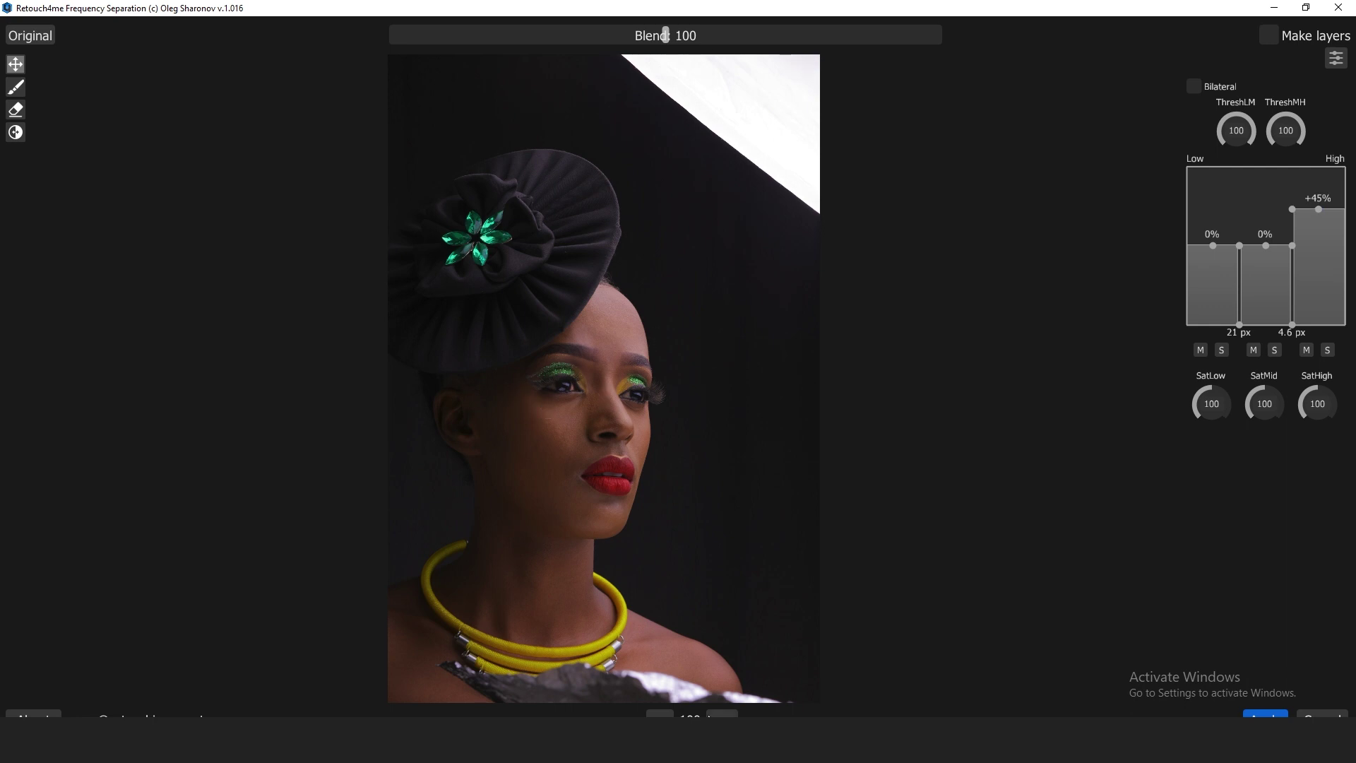
# - Lower the mid frequency band to -72% and raise the high band to +53%
pyautogui.scroll(2, 596, 653)
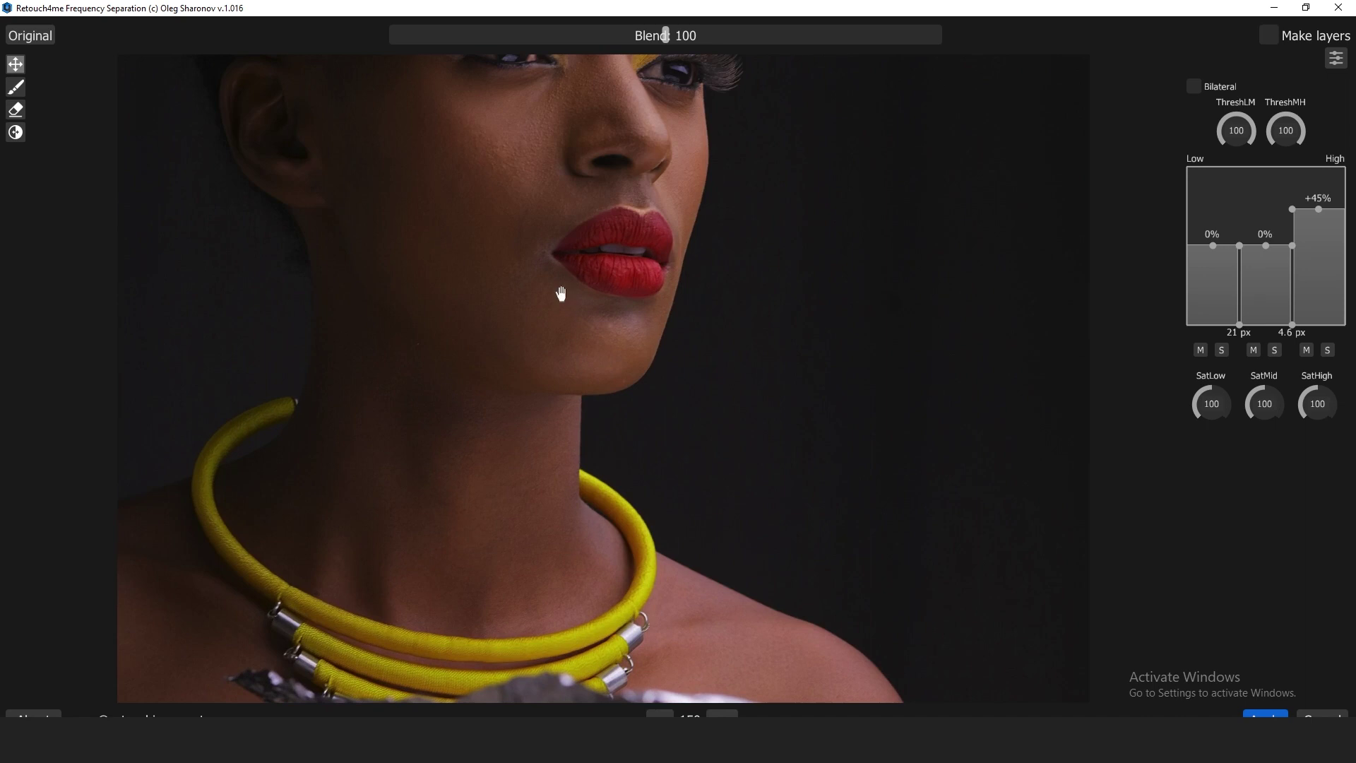
pyautogui.scroll(3, 638, 388)
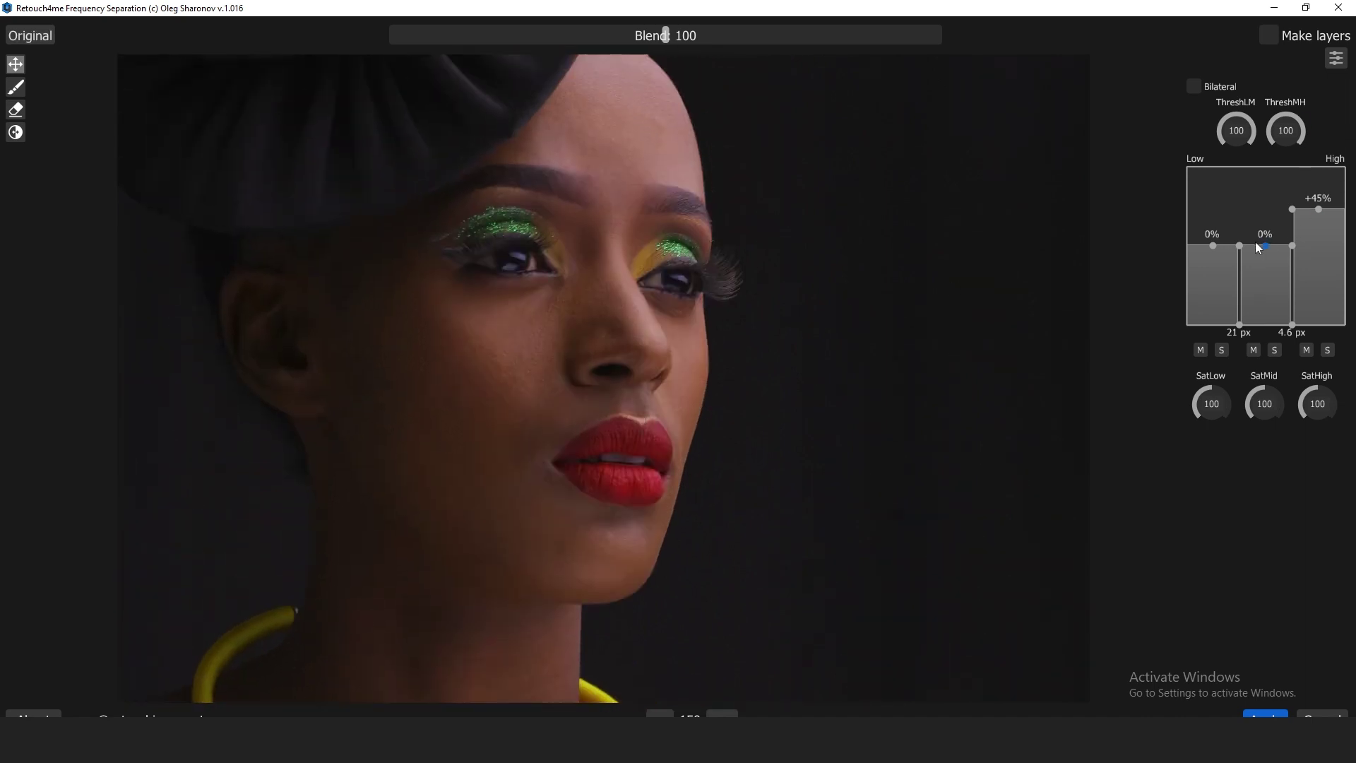
pyautogui.moveTo(1270, 245); pyautogui.dragTo(1269, 243)
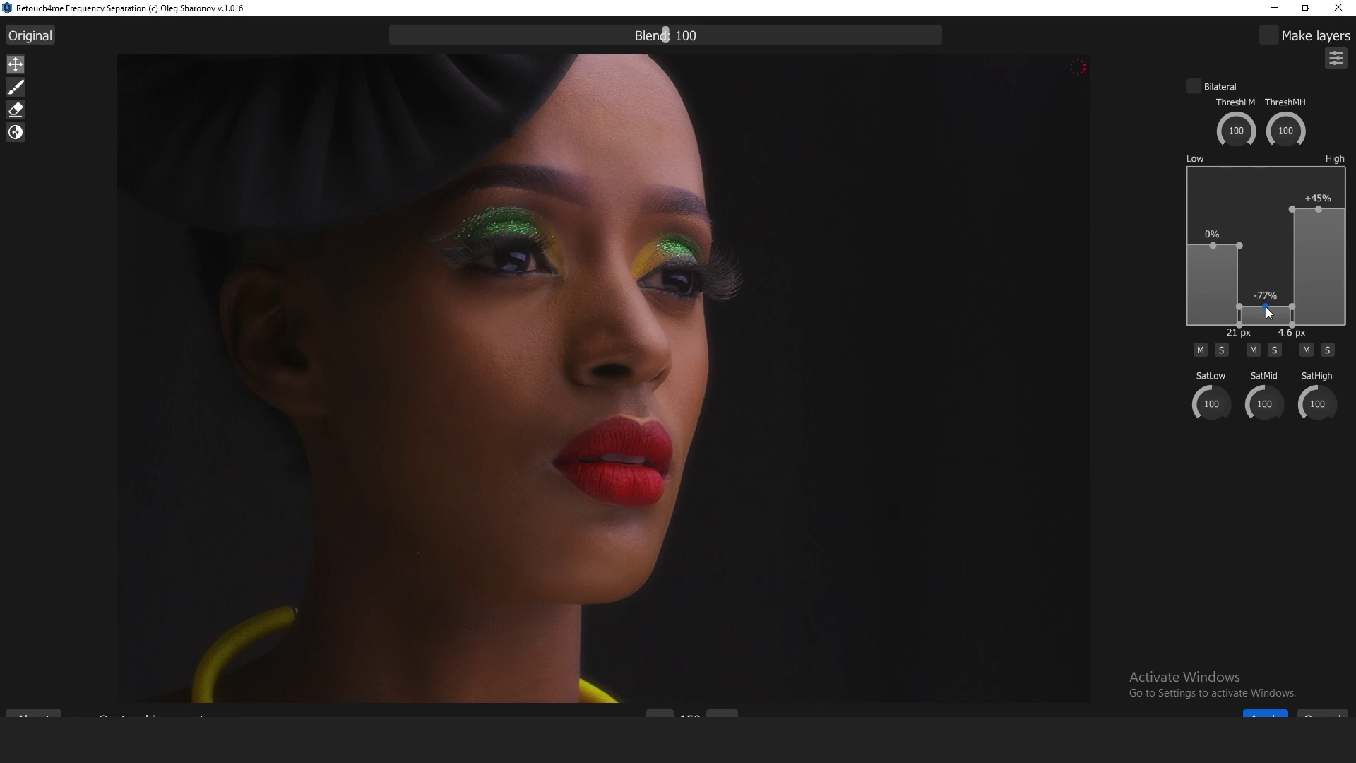
pyautogui.moveTo(1268, 310); pyautogui.dragTo(1268, 311)
pyautogui.moveTo(1267, 311); pyautogui.dragTo(1269, 311)
pyautogui.moveTo(1270, 318); pyautogui.dragTo(1270, 318)
pyautogui.moveTo(1319, 209); pyautogui.dragTo(1318, 204)
# - Raise the Blend strength above 115 and apply the filter, splitting the image into high, mid and low frequency layers
pyautogui.click(706, 37)
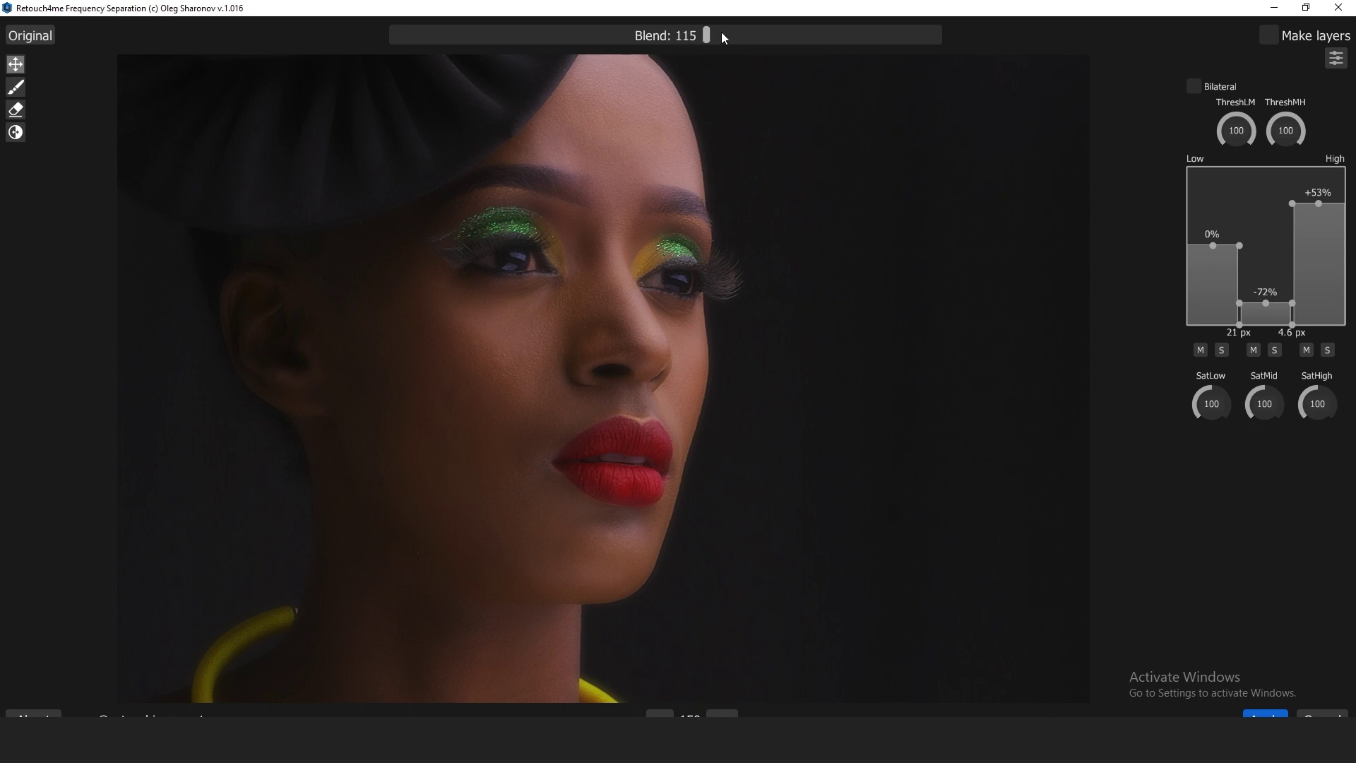
pyautogui.click(722, 32)
pyautogui.click(727, 36)
pyautogui.moveTo(795, 35); pyautogui.dragTo(814, 38)
pyautogui.click(808, 33)
pyautogui.click(805, 34)
pyautogui.click(1292, 302)
pyautogui.click(1265, 715)
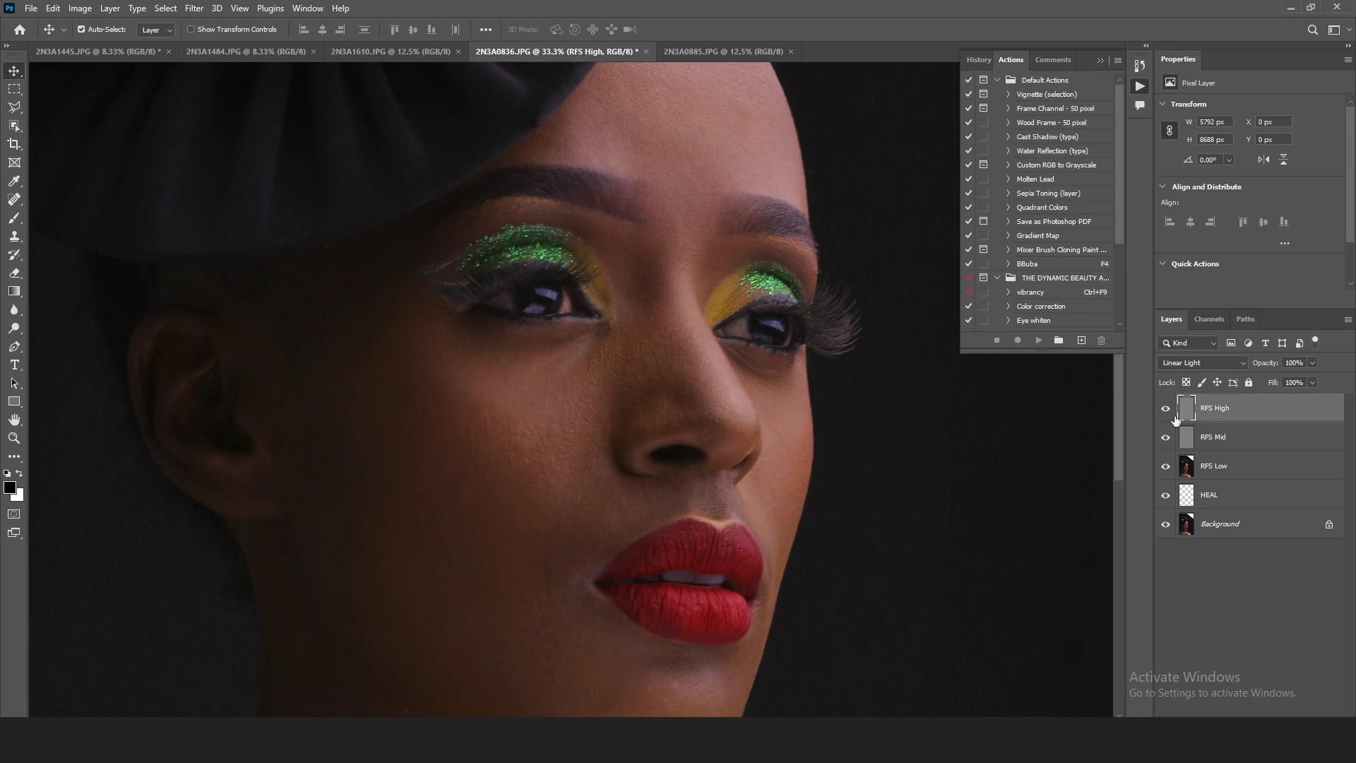
pyautogui.scroll(1, 651, 267)
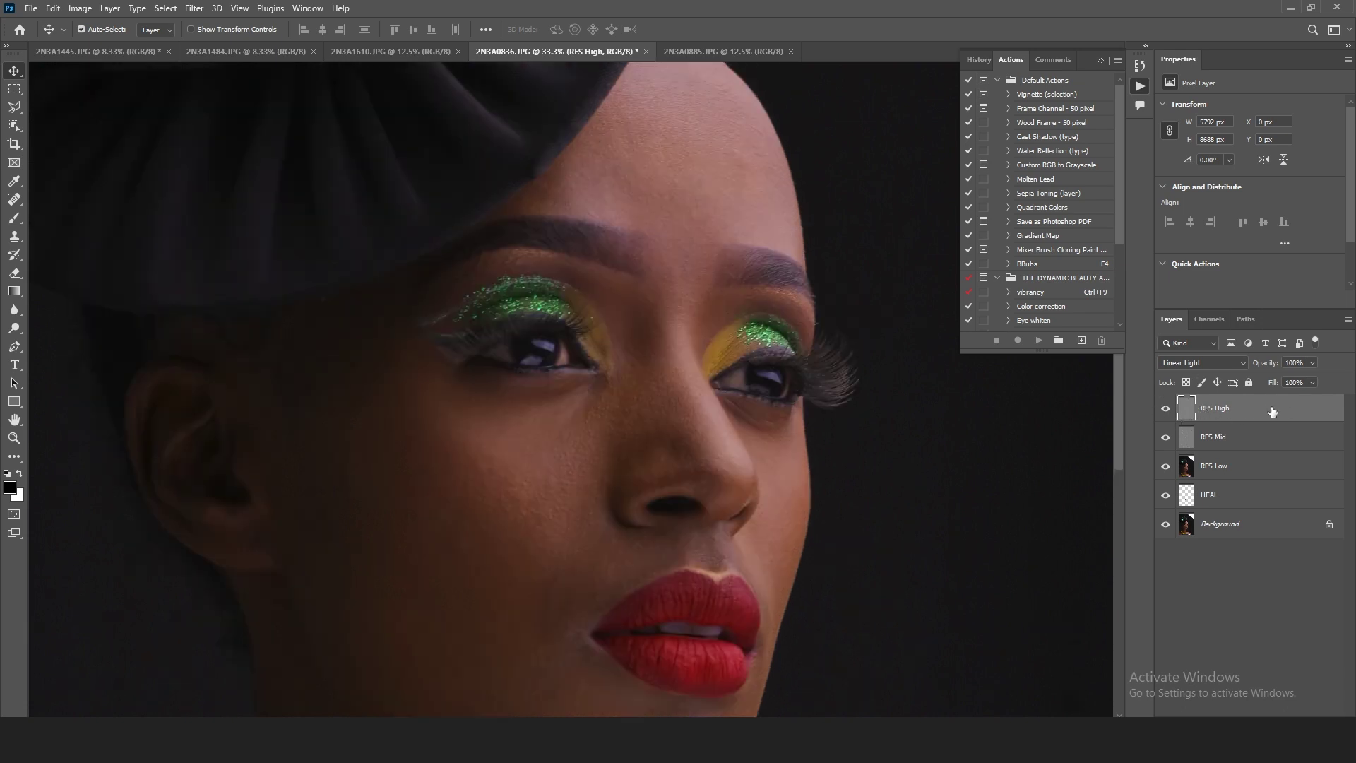
pyautogui.doubleClick(1226, 414)
pyautogui.click(931, 145)
pyautogui.rightClick(1227, 410)
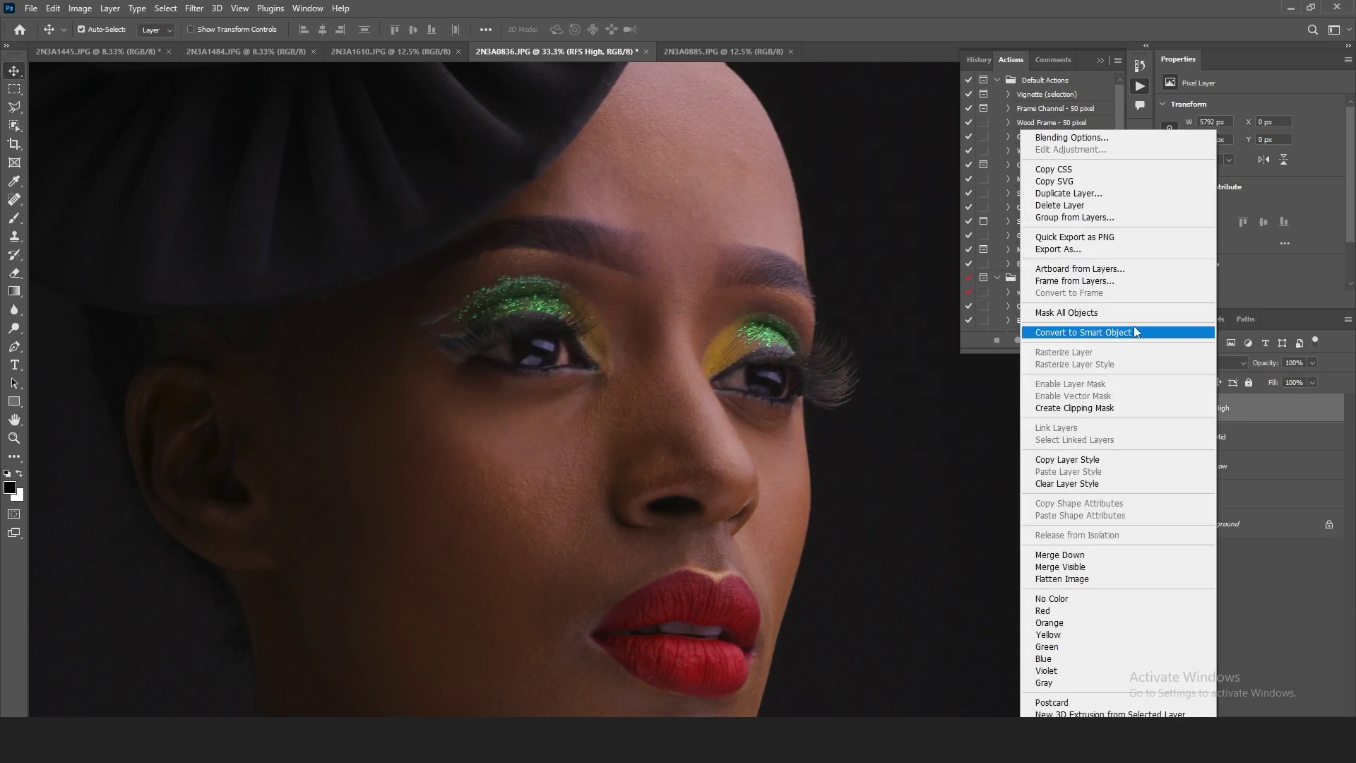
pyautogui.press('Escape')
# - Rename the RFS High layer as RFS High TETURE
pyautogui.doubleClick(1229, 409)
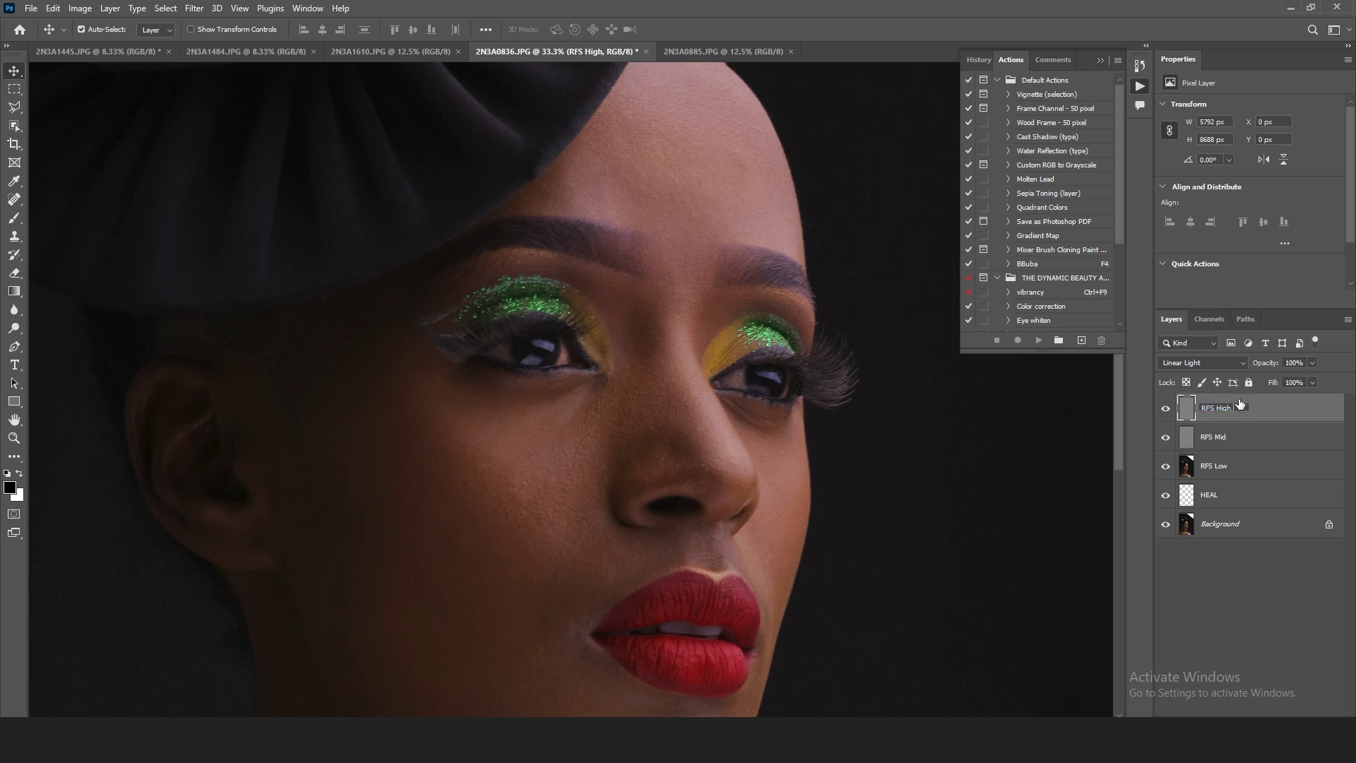
pyautogui.write('TEXTURE')
pyautogui.click(1229, 438)
# - Rename the RFS Mid layer as RFS Mid TONES
pyautogui.press('h')
pyautogui.doubleClick(1226, 442)
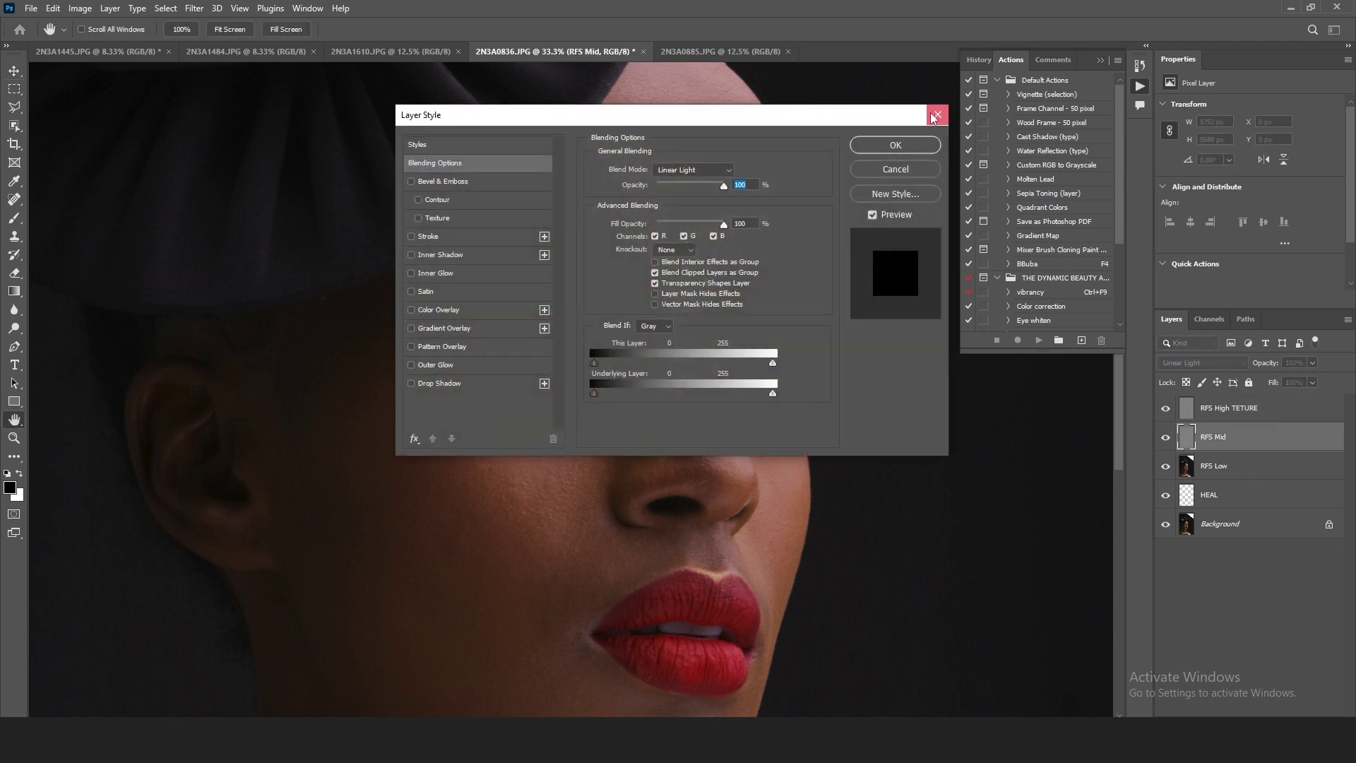
pyautogui.click(930, 115)
pyautogui.doubleClick(1217, 438)
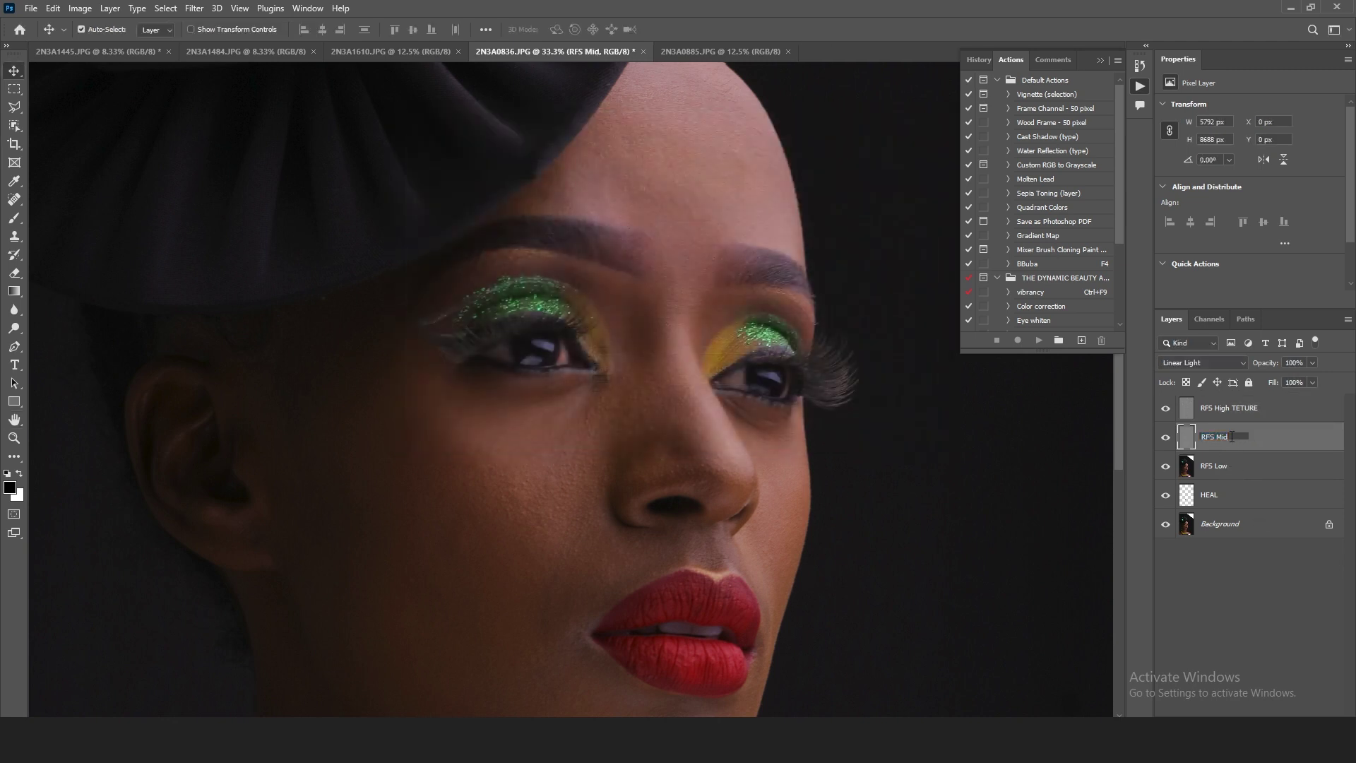
pyautogui.write('TONES')
pyautogui.press('Return')
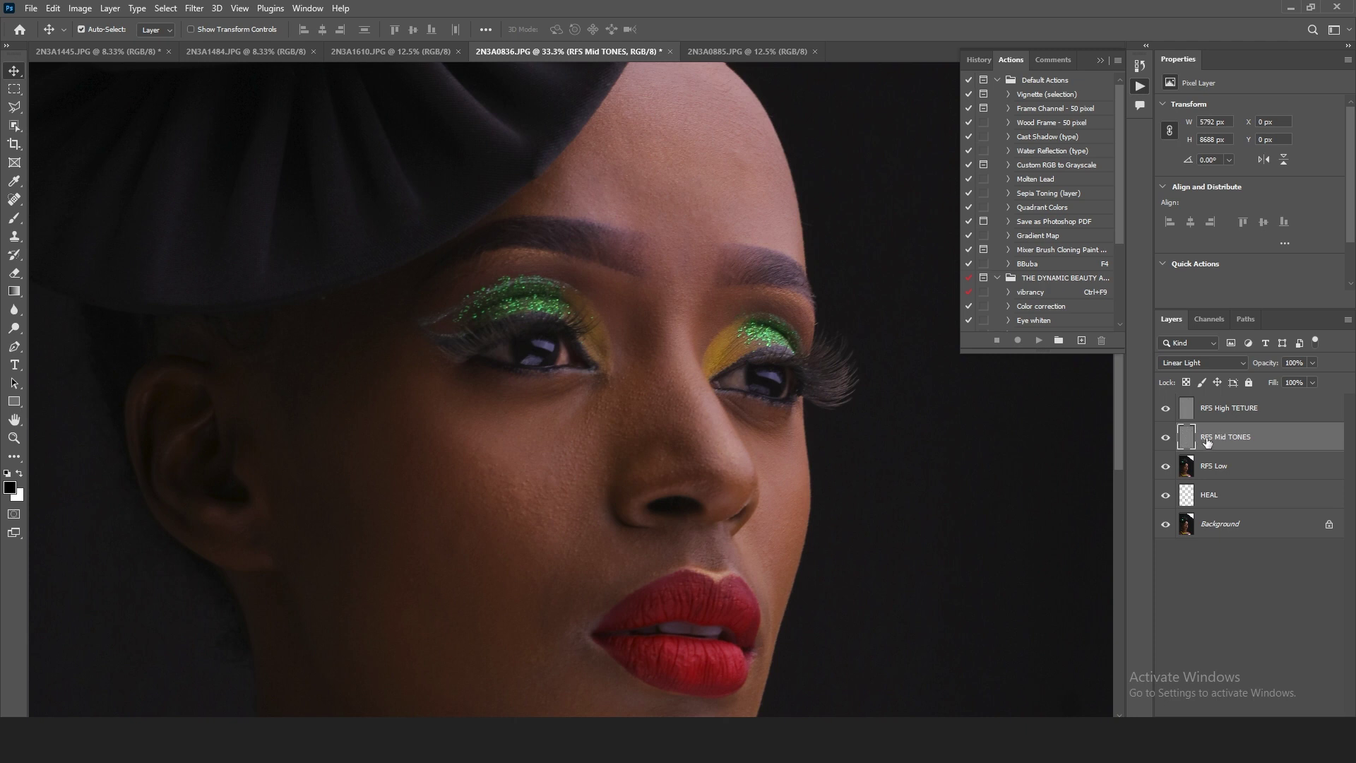
# - Toggle the RFS Mid TONES layer's visibility to compare its effect and add a white layer mask to it
pyautogui.click(1166, 439)
pyautogui.click(1165, 440)
pyautogui.hotkey('ctrl', 'shift', 'm')
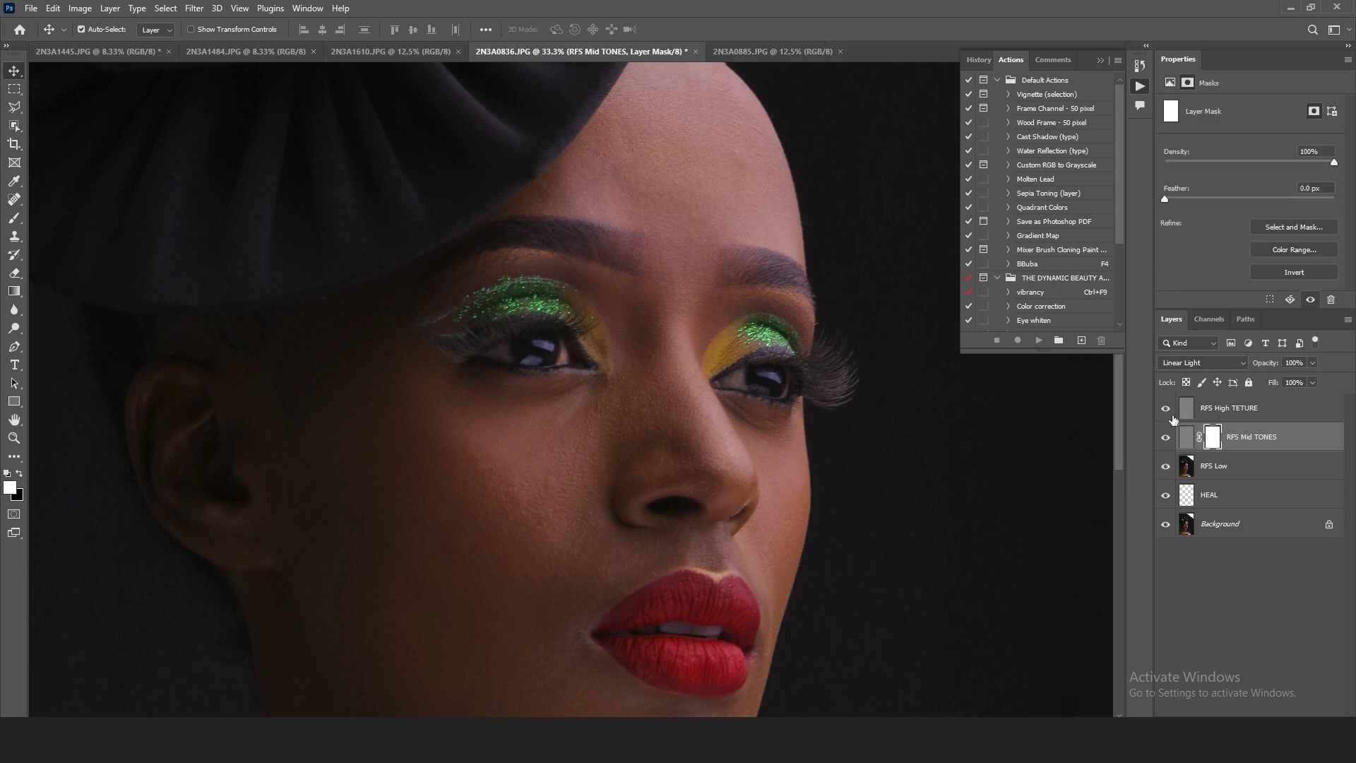
# - Paint black on the RFS Mid TONES mask over the cheek, nose and forehead with a Soft Round brush of about 448 px
pyautogui.click(14, 219)
pyautogui.rightClick(393, 420)
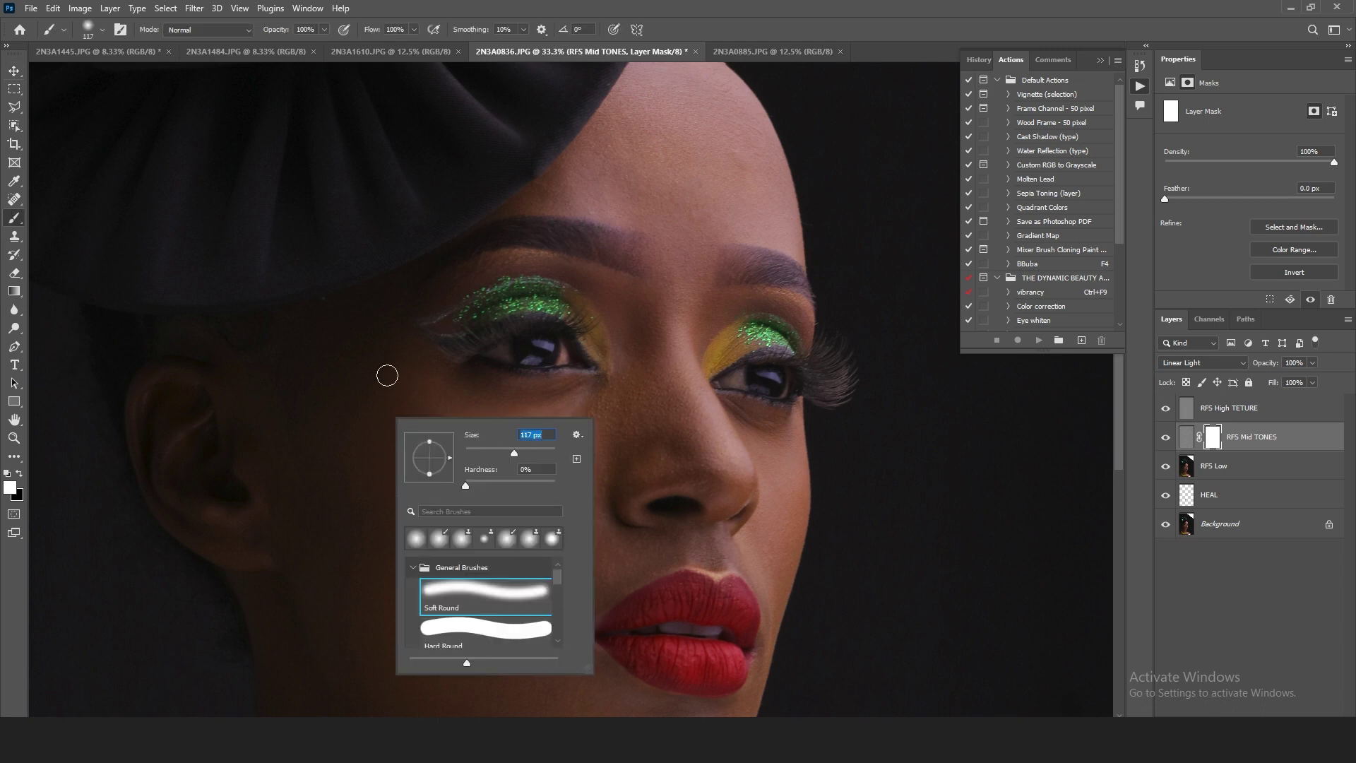
pyautogui.click(534, 452)
pyautogui.moveTo(535, 453); pyautogui.dragTo(545, 453)
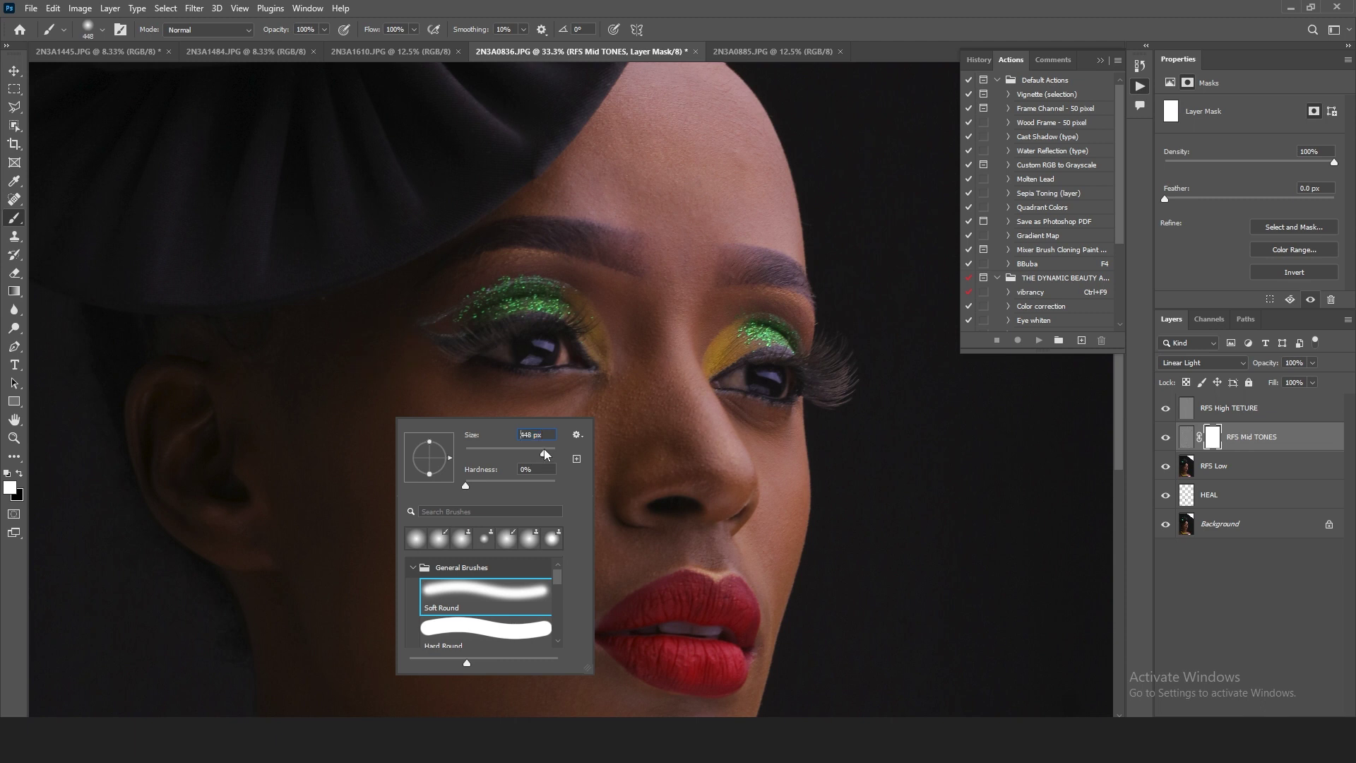
pyautogui.click(20, 473)
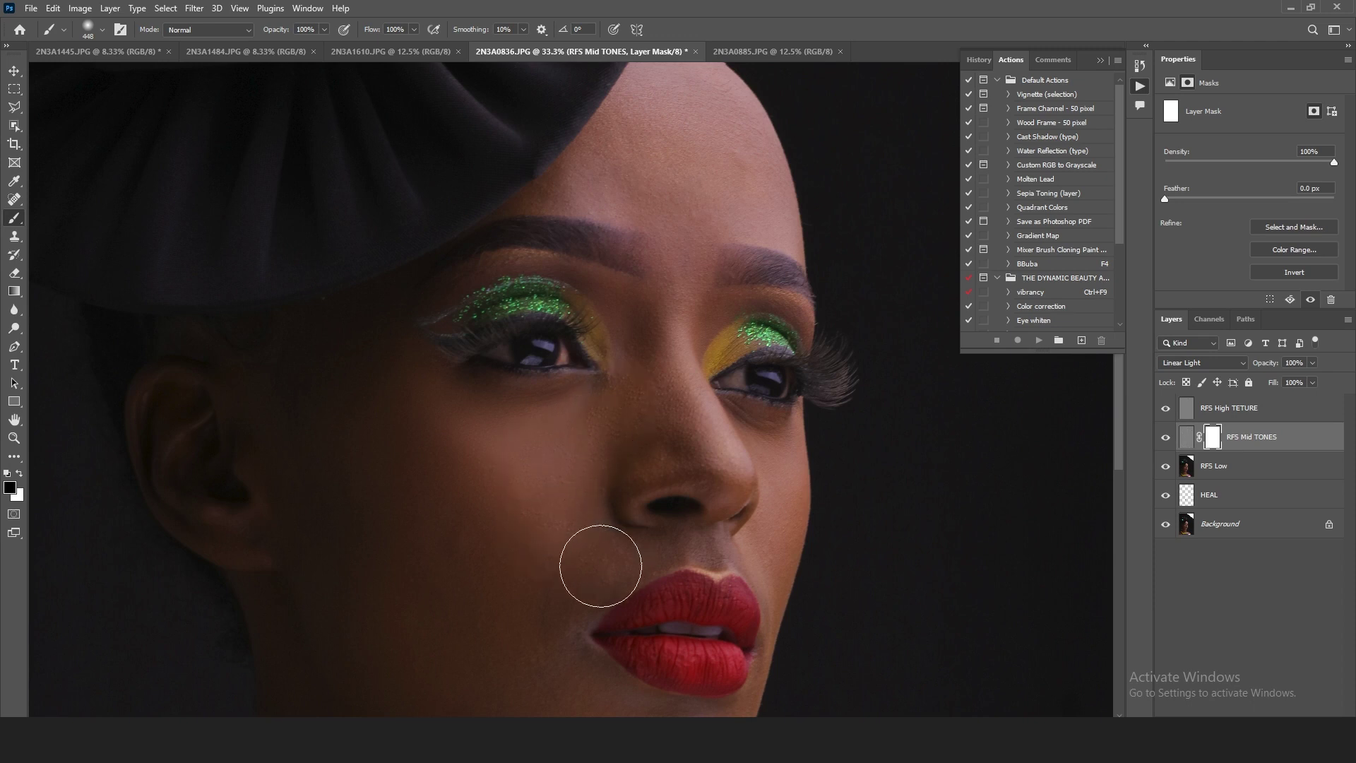
pyautogui.moveTo(464, 545)
pyautogui.mouseDown()
pyautogui.moveTo(381, 554)
pyautogui.moveTo(379, 621)
pyautogui.moveTo(454, 642)
pyautogui.moveTo(453, 389)
pyautogui.mouseUp()
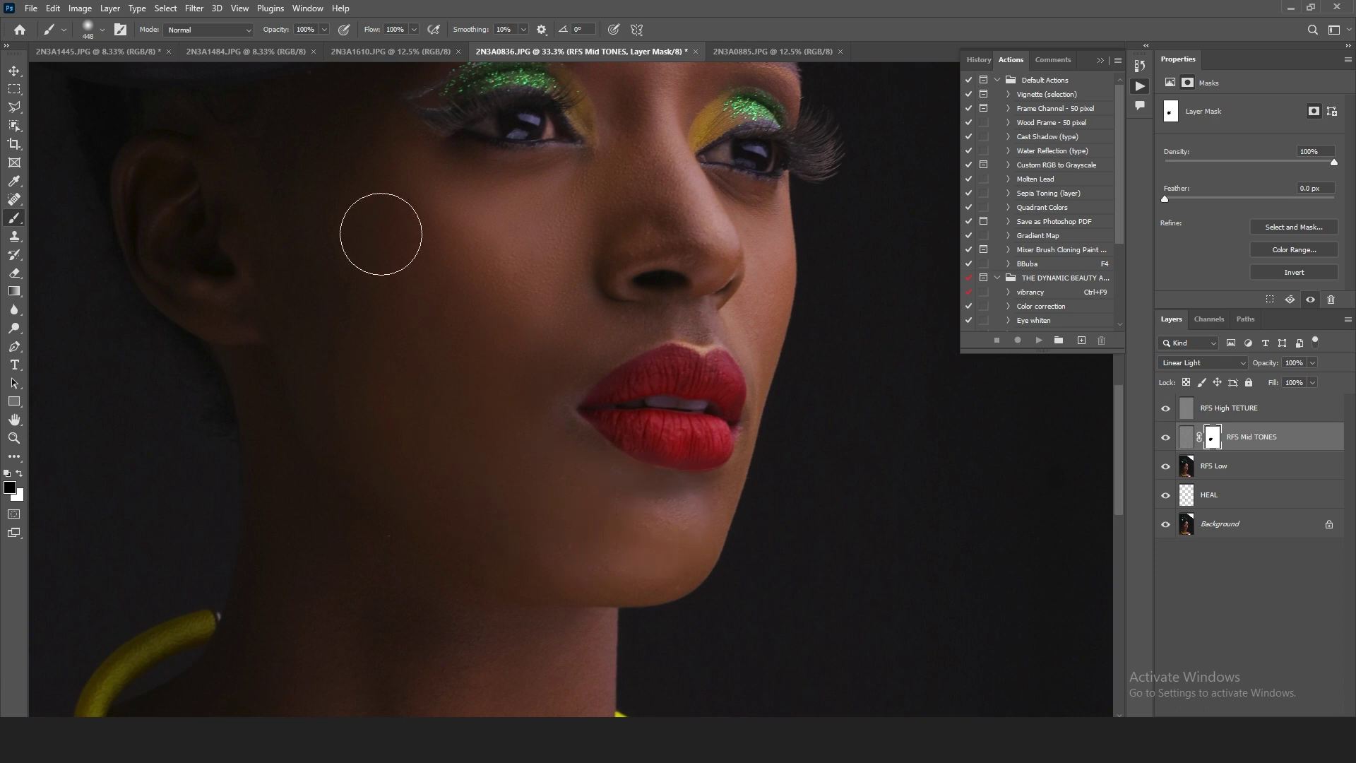
pyautogui.moveTo(566, 248); pyautogui.dragTo(527, 396)
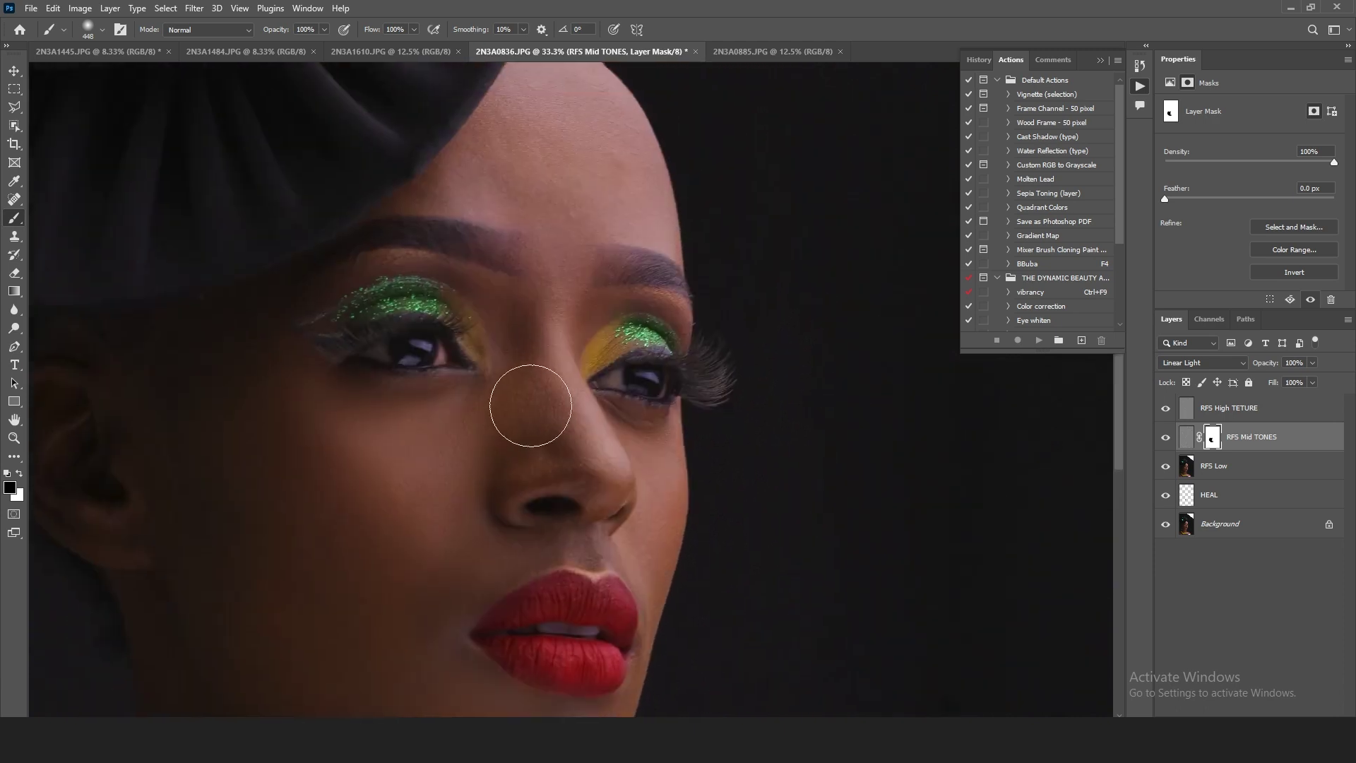
pyautogui.moveTo(542, 322); pyautogui.dragTo(543, 428)
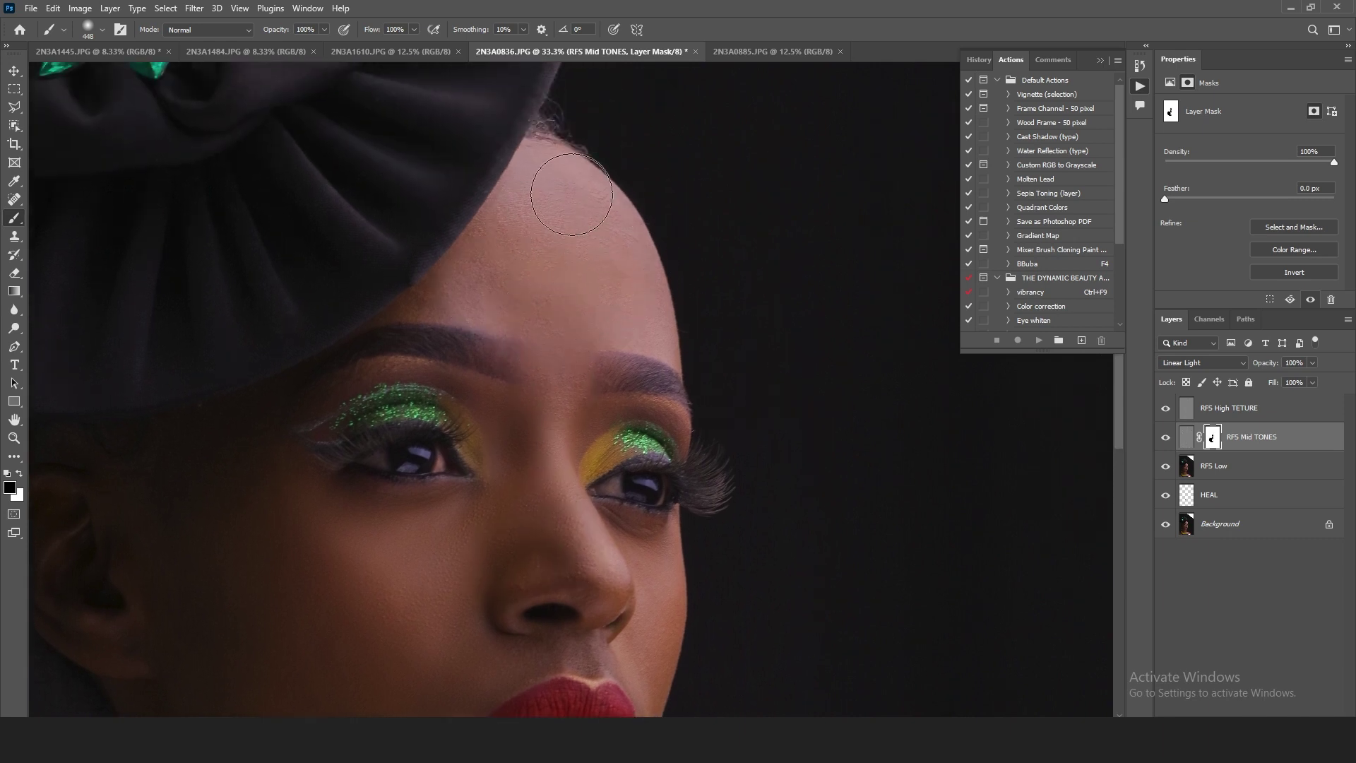
pyautogui.moveTo(541, 311); pyautogui.dragTo(541, 190)
# - Reduce the brush size to 199 px and paint the mask over the smaller skin areas around the nose and eyebrows
pyautogui.rightClick(643, 481)
pyautogui.moveTo(775, 505); pyautogui.dragTo(777, 509)
pyautogui.click(631, 431)
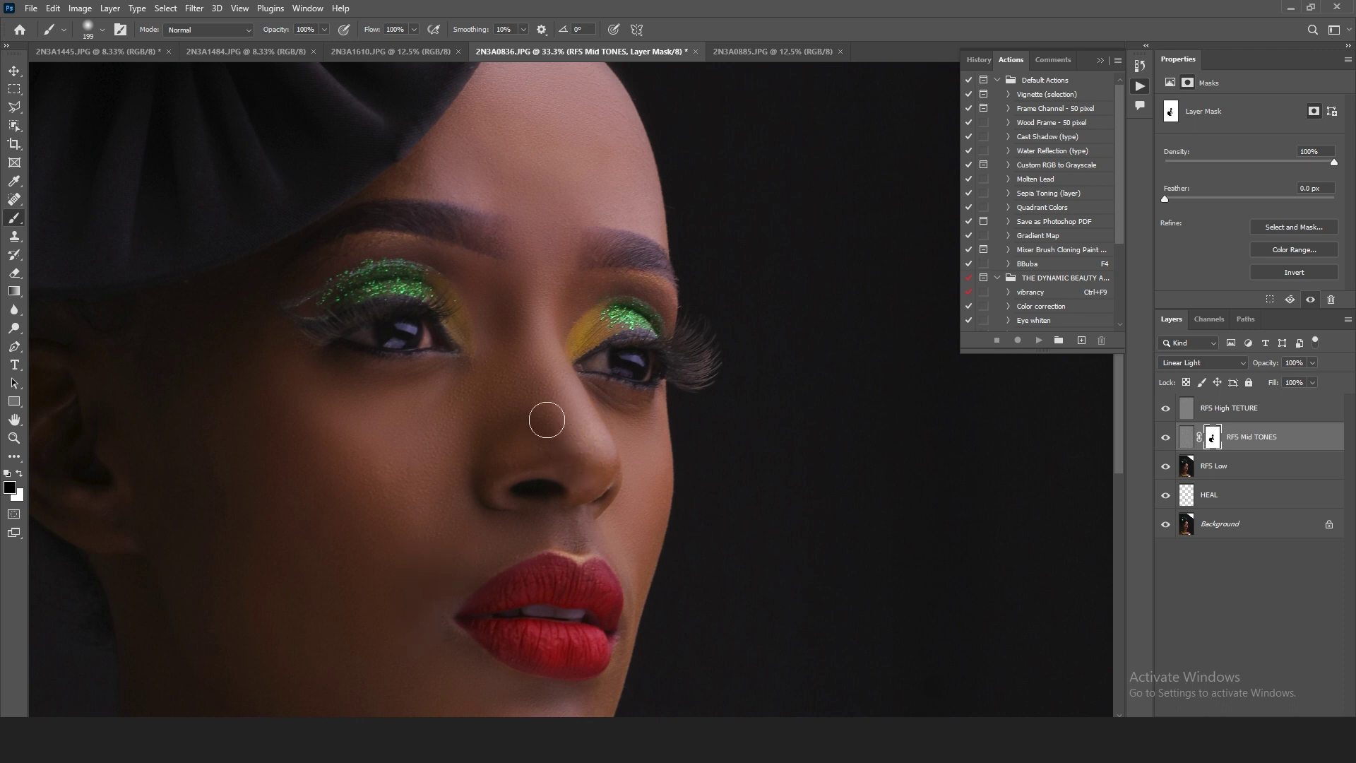
pyautogui.moveTo(373, 388); pyautogui.dragTo(627, 480)
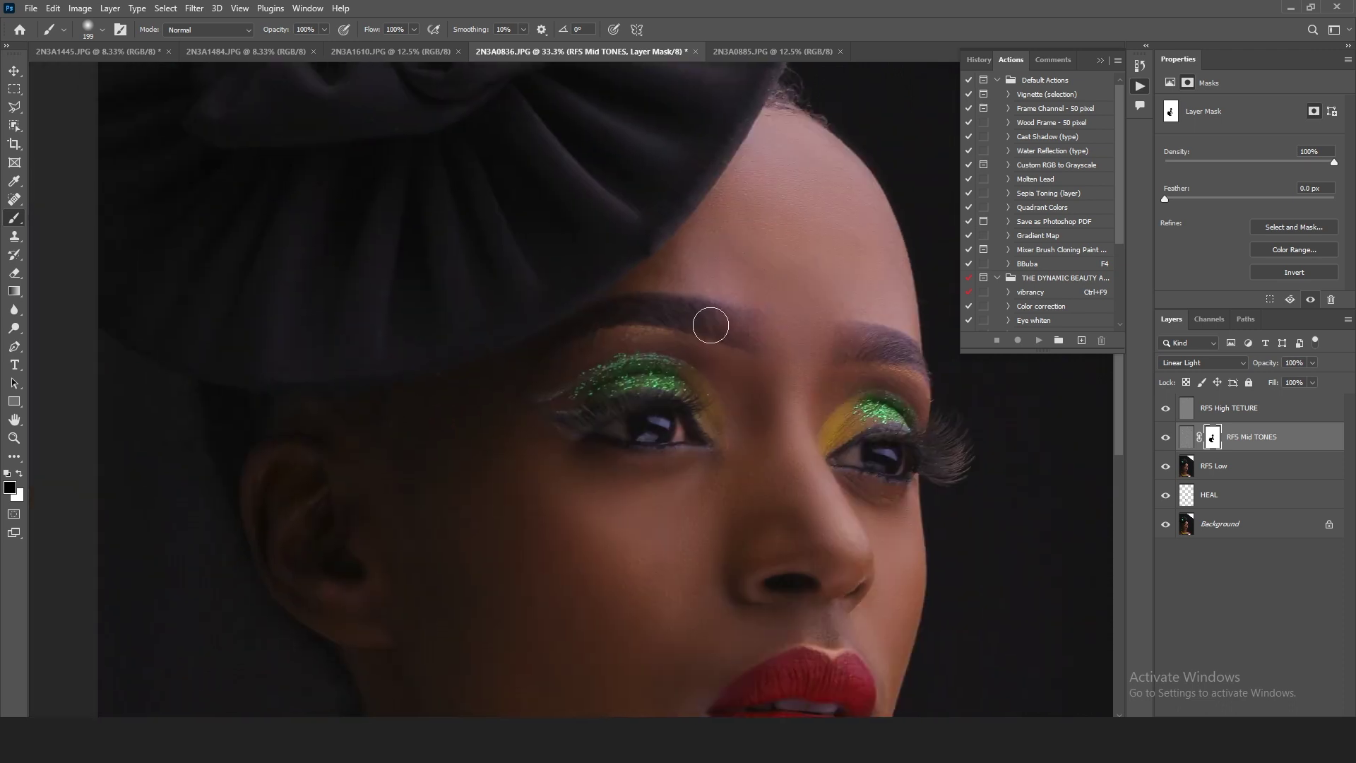
pyautogui.scroll(-5, 497, 444)
# - Enlarge the brush to 401 px and mask the skin on the lower cheek and around the mouth
pyautogui.rightClick(543, 381)
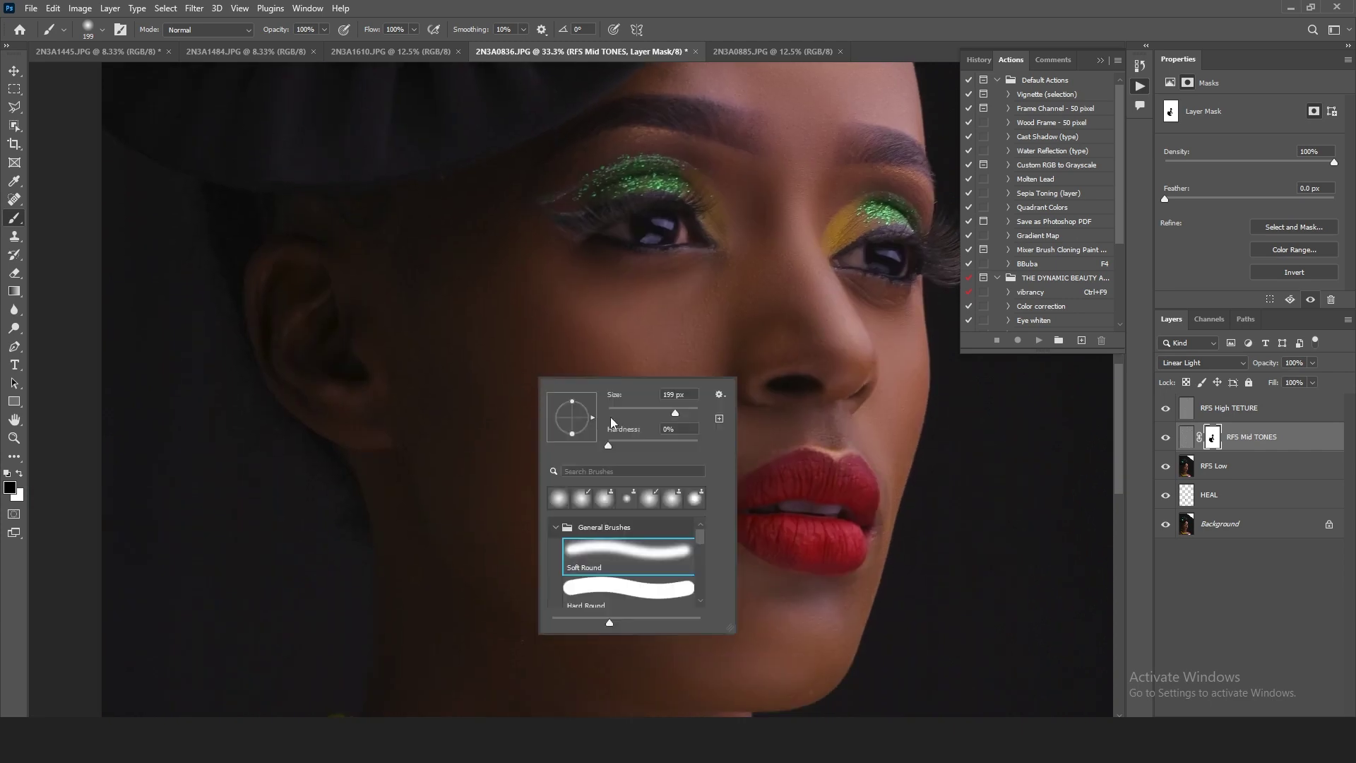
pyautogui.moveTo(684, 414); pyautogui.dragTo(694, 414)
pyautogui.press('Return')
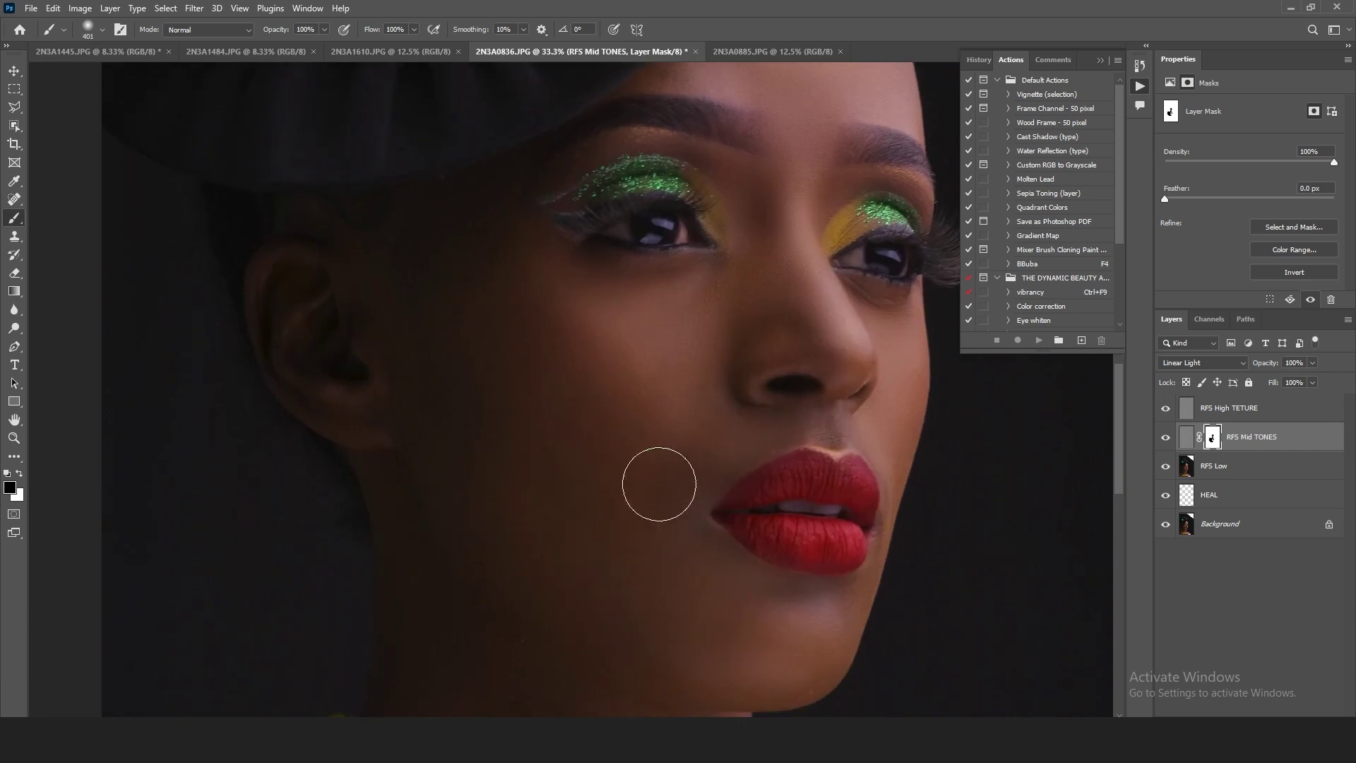
pyautogui.moveTo(742, 585); pyautogui.dragTo(666, 557)
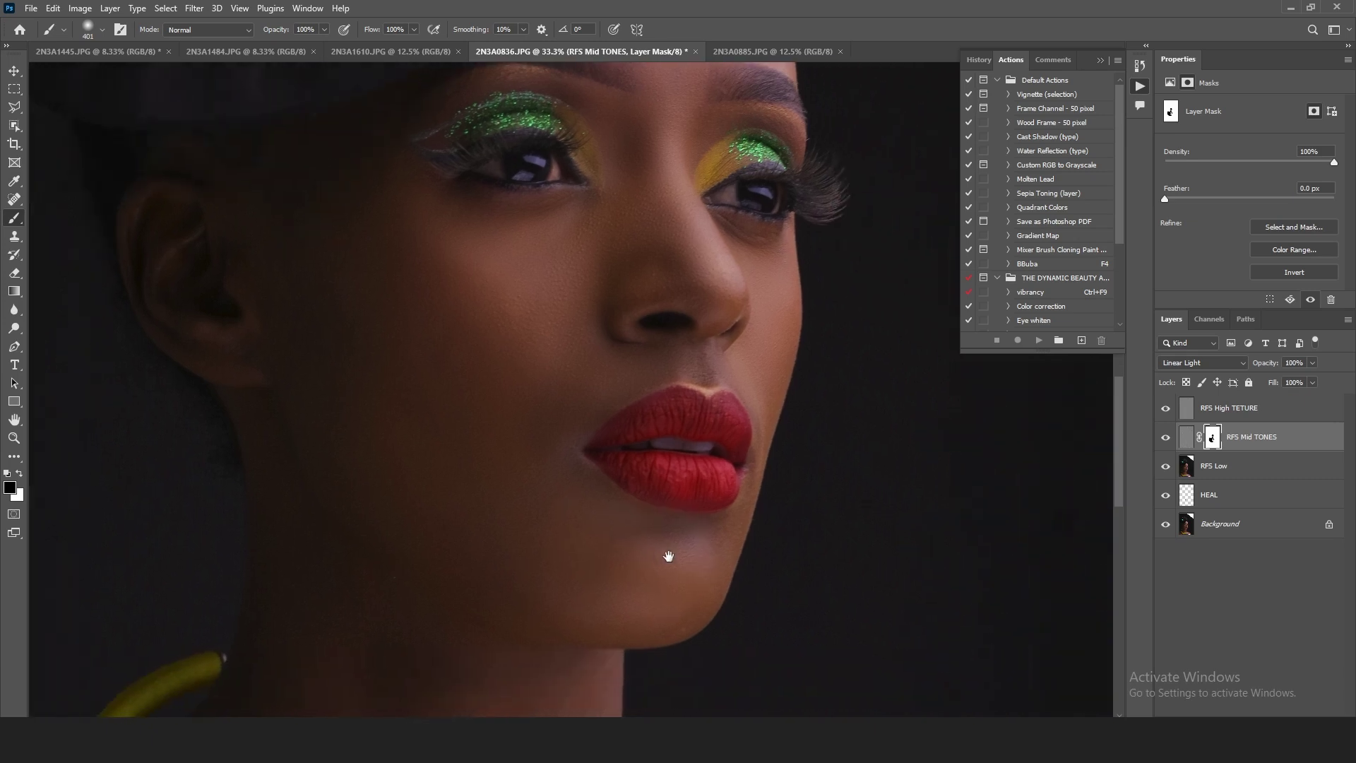
# - Set the brush size to 495 px and paint black on the mask over the jaw and neck
pyautogui.rightClick(666, 415)
pyautogui.doubleClick(806, 428)
pyautogui.write('120')
pyautogui.press('Return')
pyautogui.moveTo(460, 512); pyautogui.dragTo(616, 339)
pyautogui.rightClick(577, 436)
pyautogui.click(736, 471)
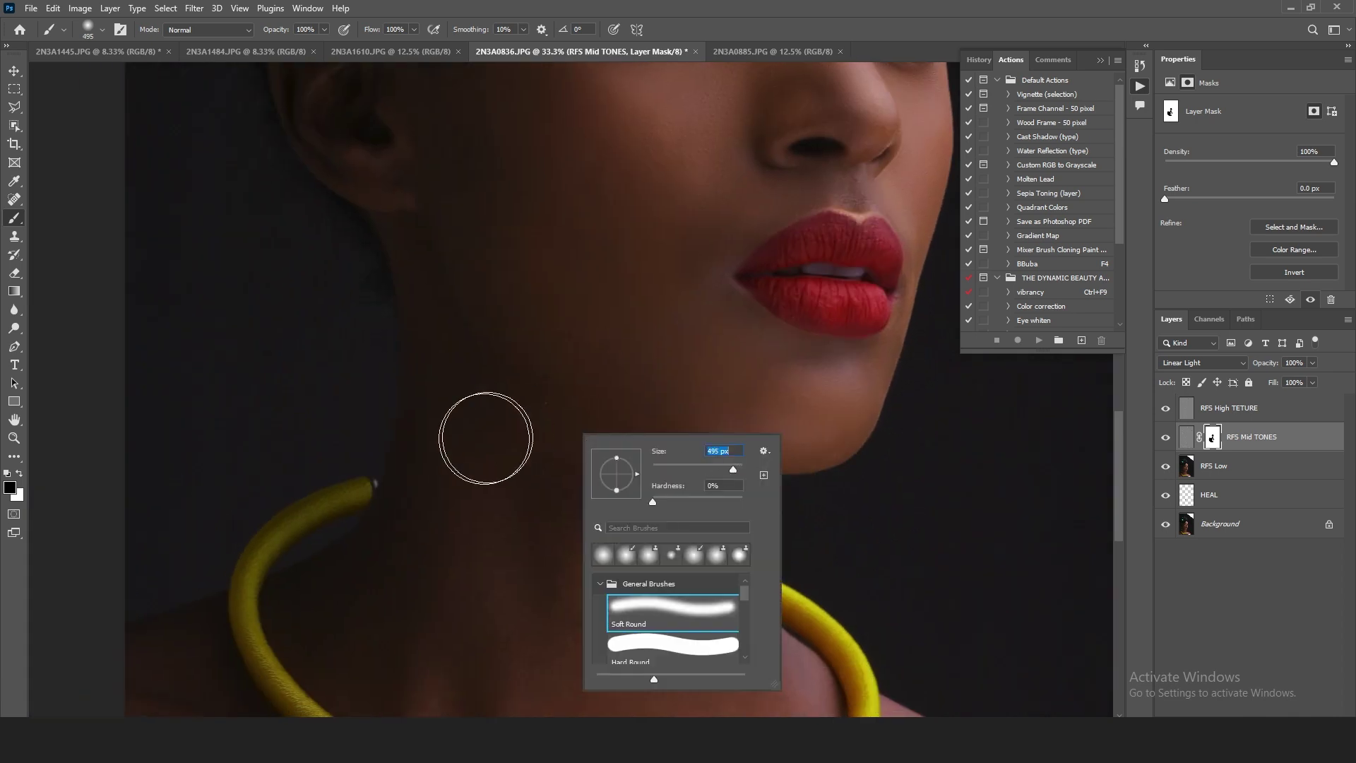
pyautogui.press('Return')
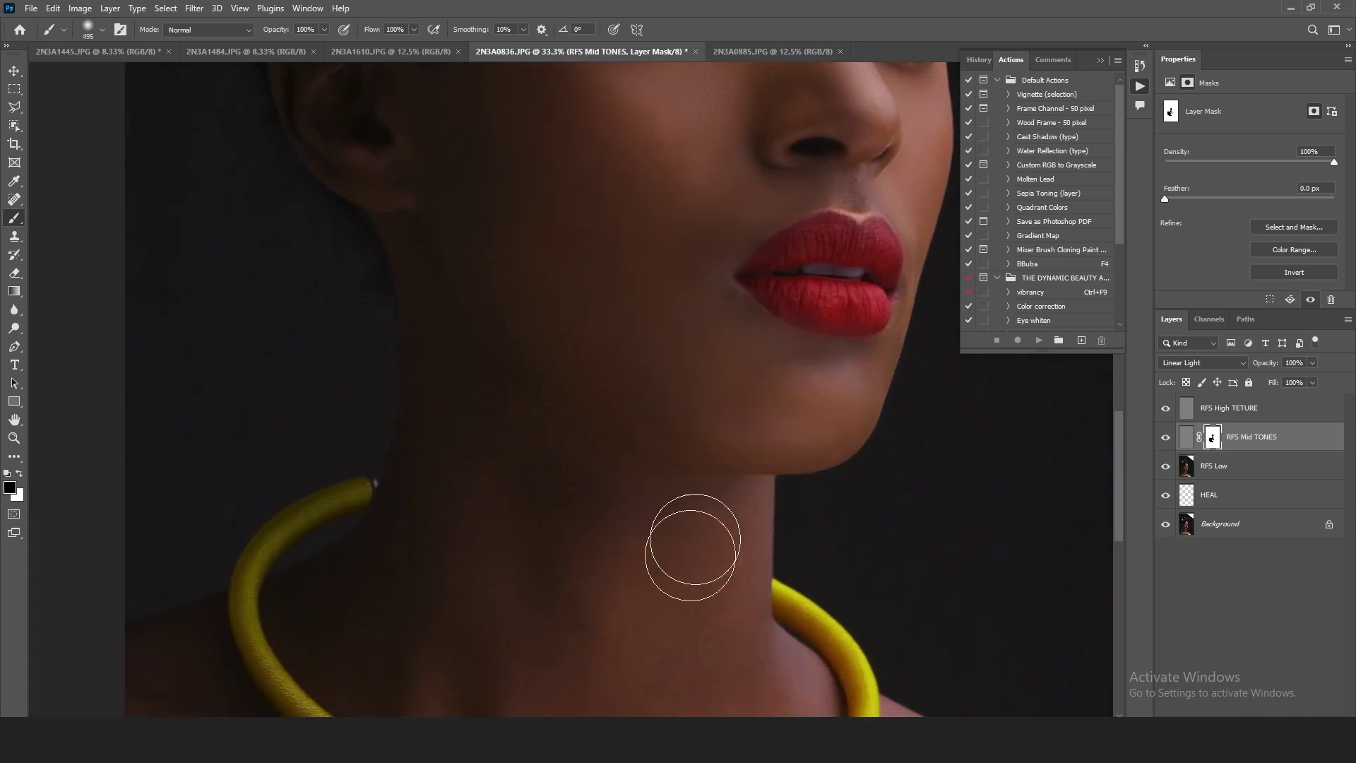
pyautogui.press('space')
pyautogui.moveTo(623, 561); pyautogui.dragTo(596, 335)
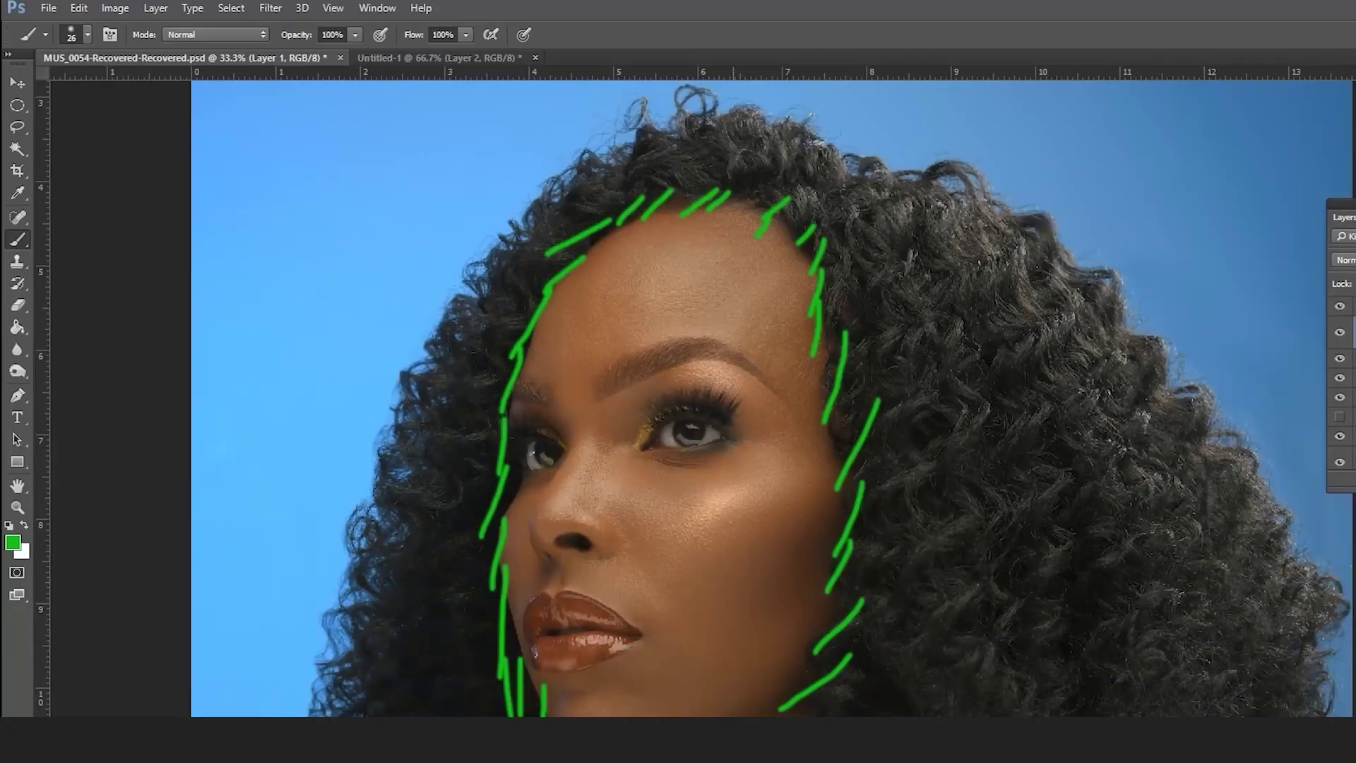
# - On the curly-haired portrait, mark the cheek contour, eyes and side of the nose with green brush strokes and choose a different foreground colour
pyautogui.moveTo(848, 537); pyautogui.dragTo(622, 636)
pyautogui.moveTo(551, 452); pyautogui.dragTo(679, 420)
pyautogui.scroll(-10, 706, 395)
pyautogui.moveTo(643, 558); pyautogui.dragTo(632, 611)
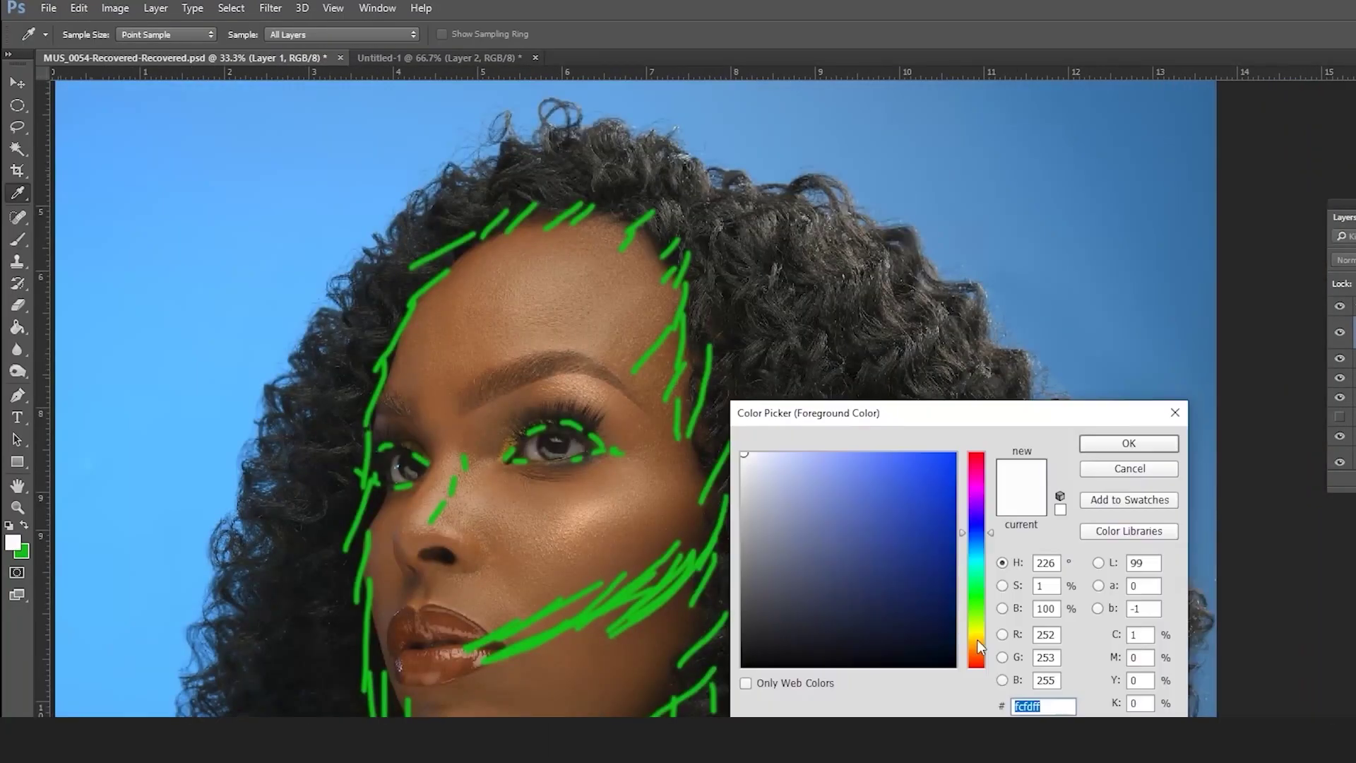
pyautogui.click(1126, 442)
# - Examine the masked skin on the forehead, cheeks and nose of 2N3A0836.JPG, both from a distance and at 50% zoom
pyautogui.moveTo(565, 283); pyautogui.dragTo(650, 358)
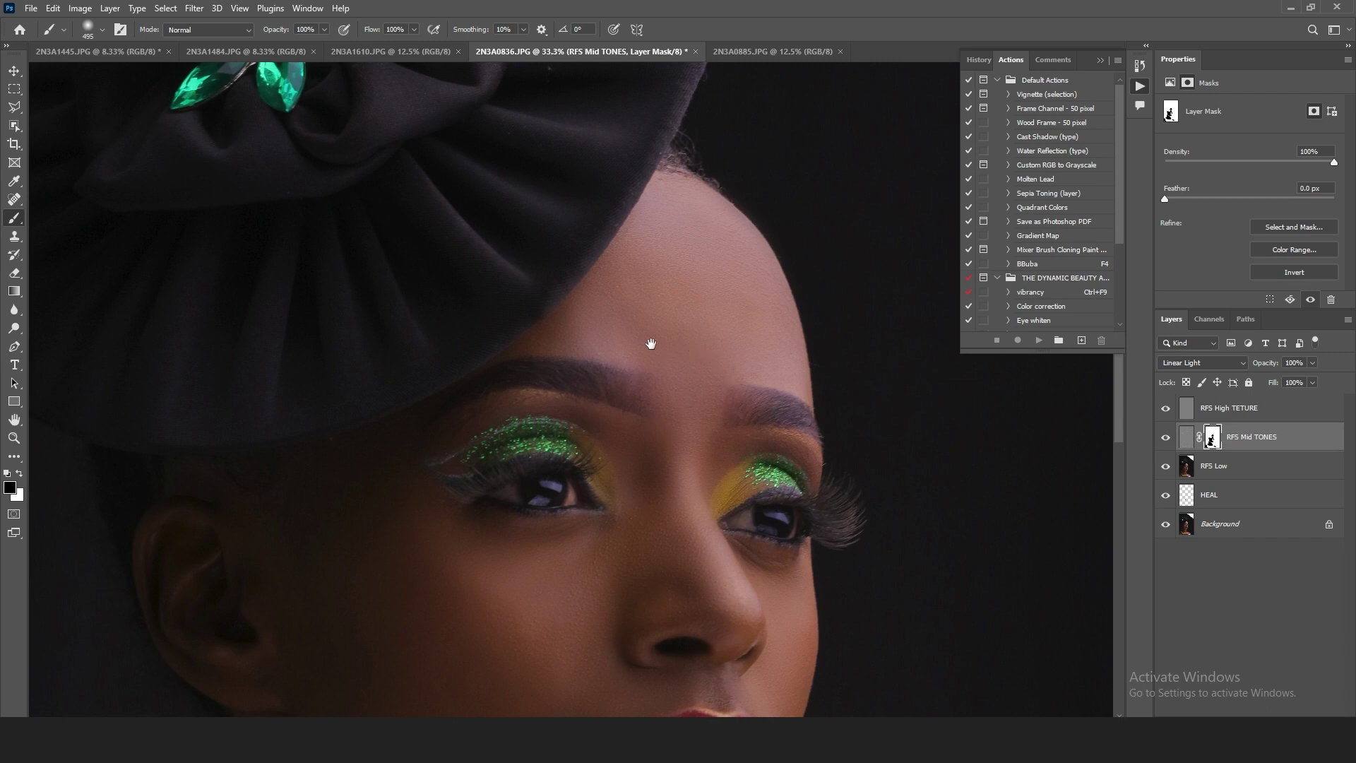
pyautogui.keyDown('ctrl'); pyautogui.keyDown('alt'); pyautogui.click(648, 332); pyautogui.keyUp('alt'); pyautogui.keyUp('ctrl')
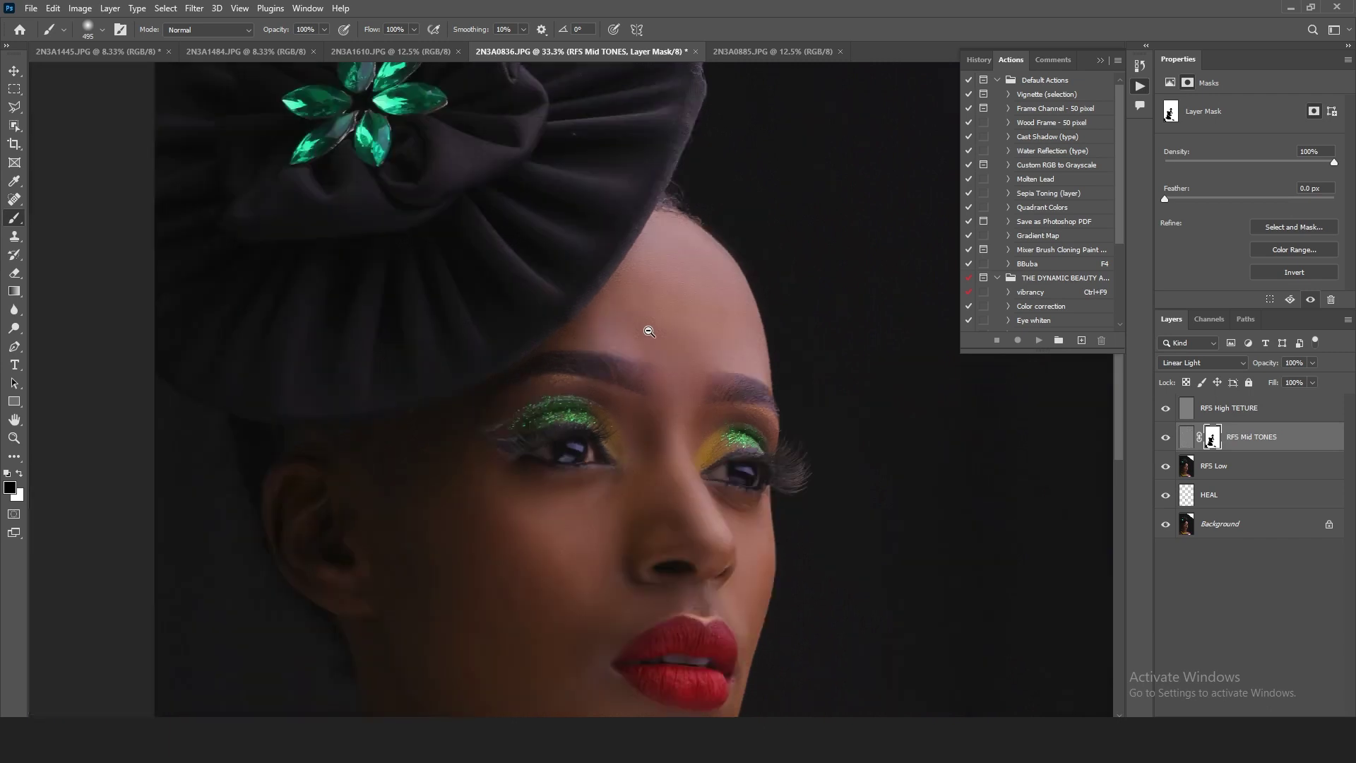
pyautogui.keyDown('ctrl'); pyautogui.keyDown('alt'); pyautogui.click(648, 331); pyautogui.keyUp('alt'); pyautogui.keyUp('ctrl')
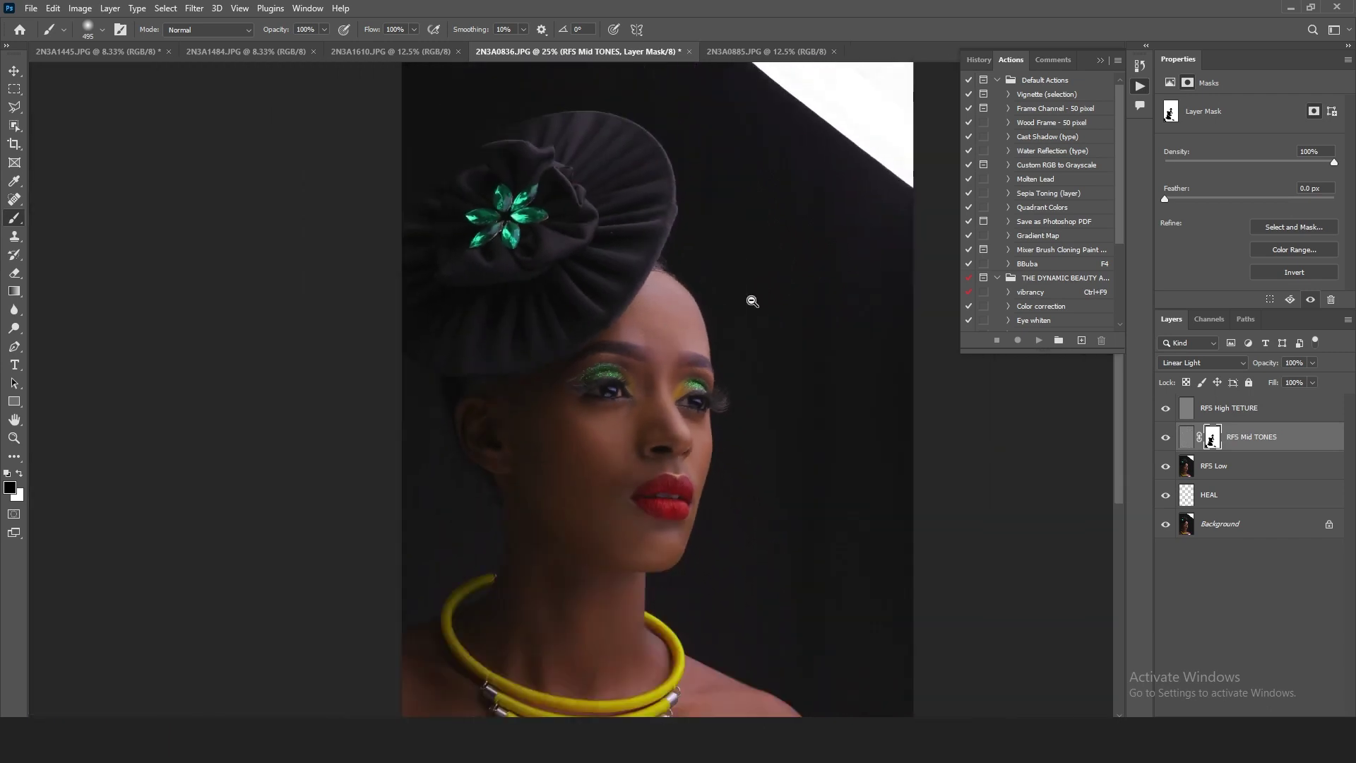
pyautogui.click(15, 438)
pyautogui.moveTo(575, 394); pyautogui.dragTo(670, 425)
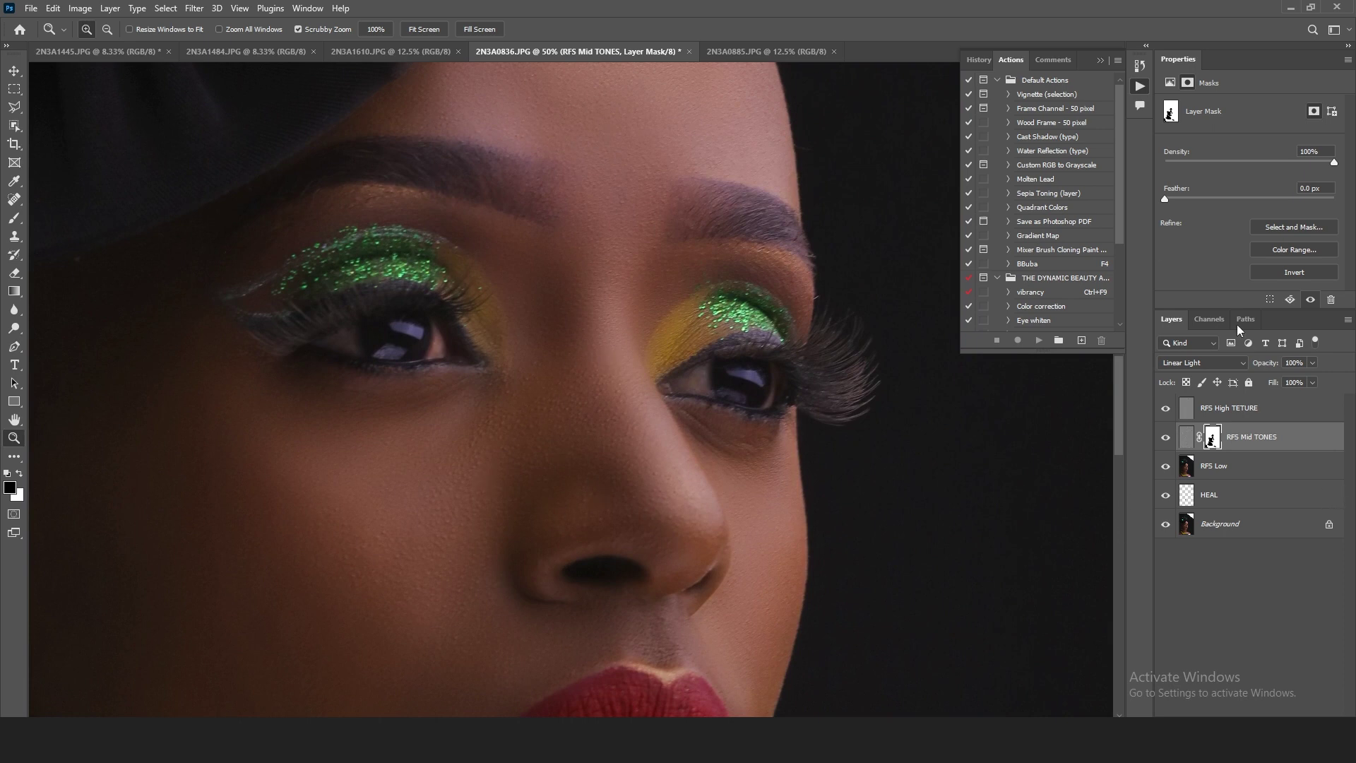
pyautogui.moveTo(384, 479); pyautogui.dragTo(549, 352)
pyautogui.moveTo(722, 541); pyautogui.dragTo(490, 508)
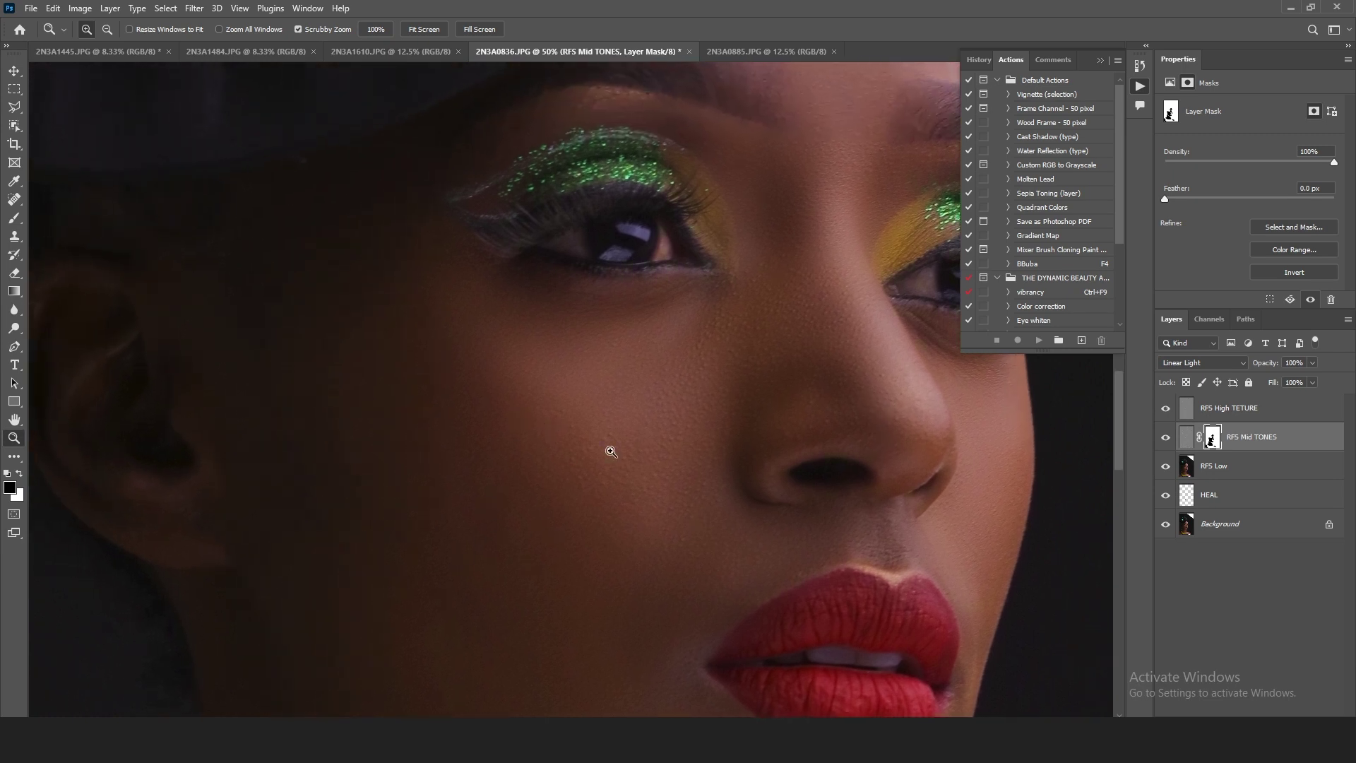
pyautogui.moveTo(711, 389); pyautogui.dragTo(658, 479)
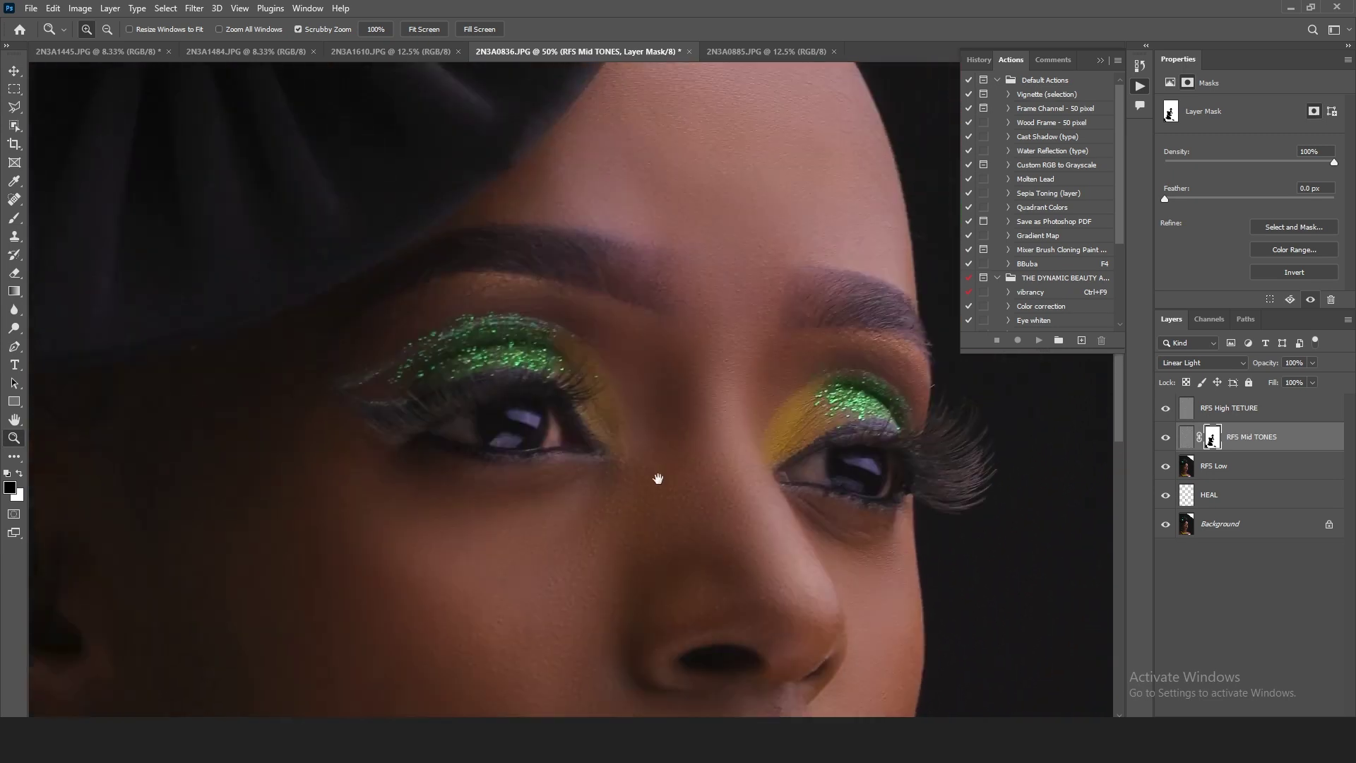